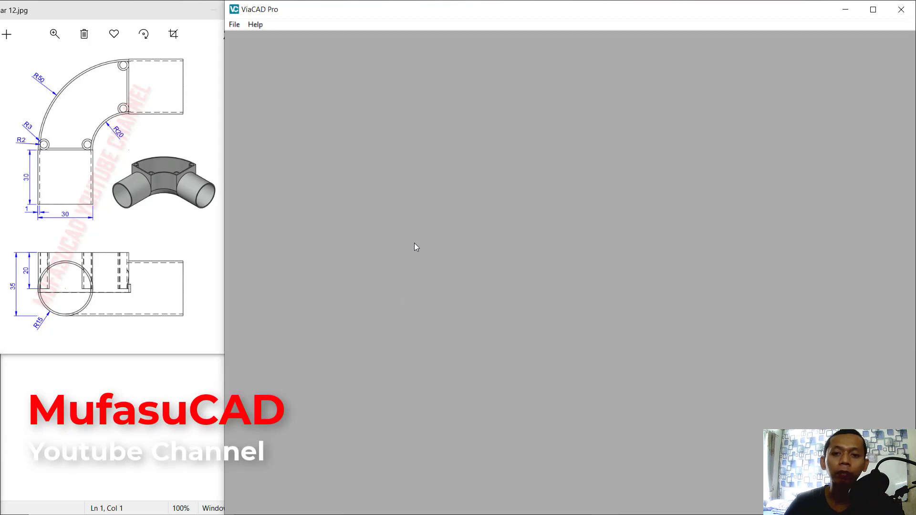
# - Create a new drawing with the Top view and the Top work plane active
pyautogui.click(235, 24)
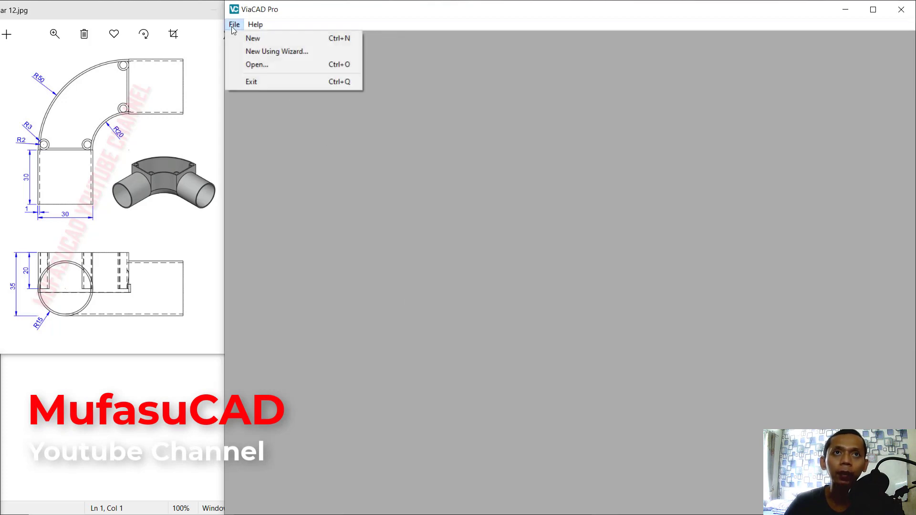
pyautogui.click(246, 38)
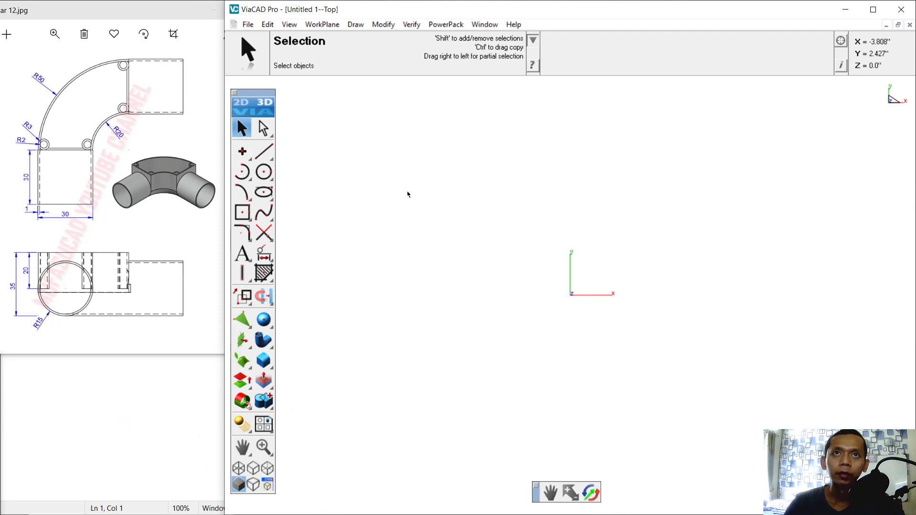
pyautogui.click(288, 24)
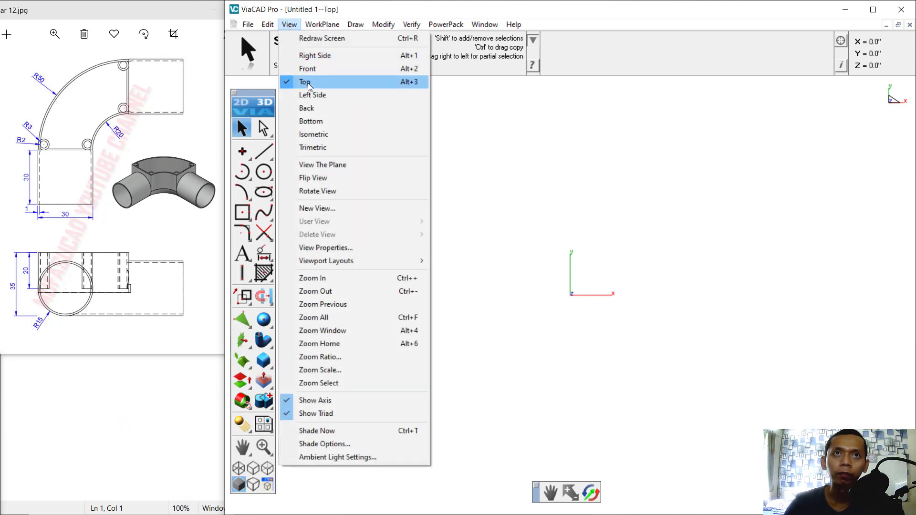
pyautogui.click(308, 82)
pyautogui.click(321, 24)
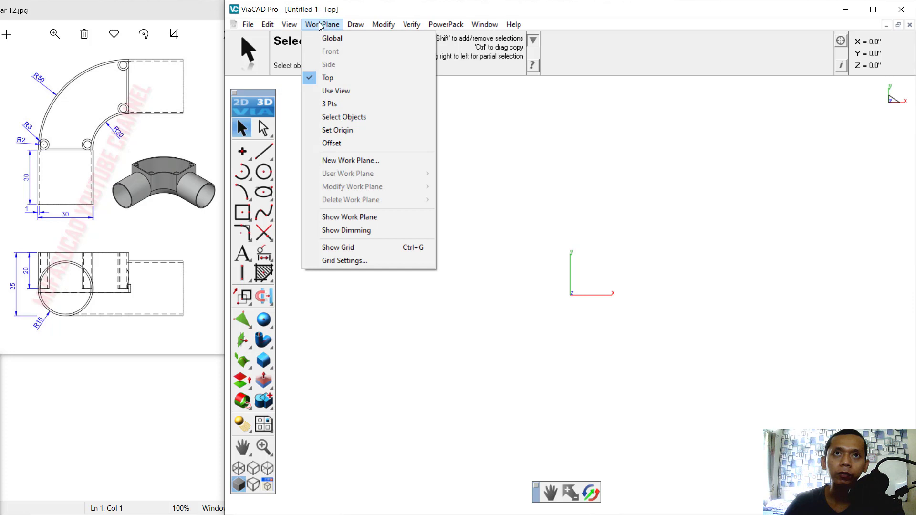
pyautogui.click(336, 77)
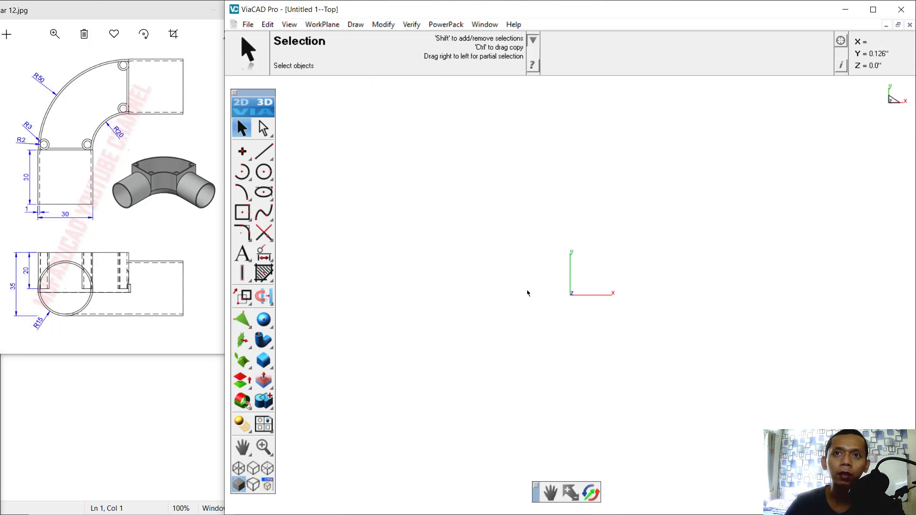
# - Draw a centre-point circle at the origin and set its diameter to 100
pyautogui.click(264, 172)
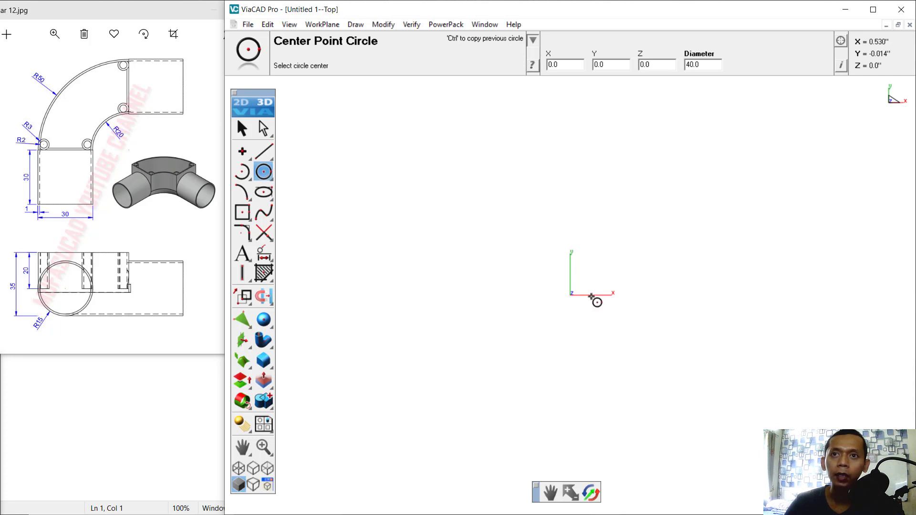
pyautogui.click(570, 293)
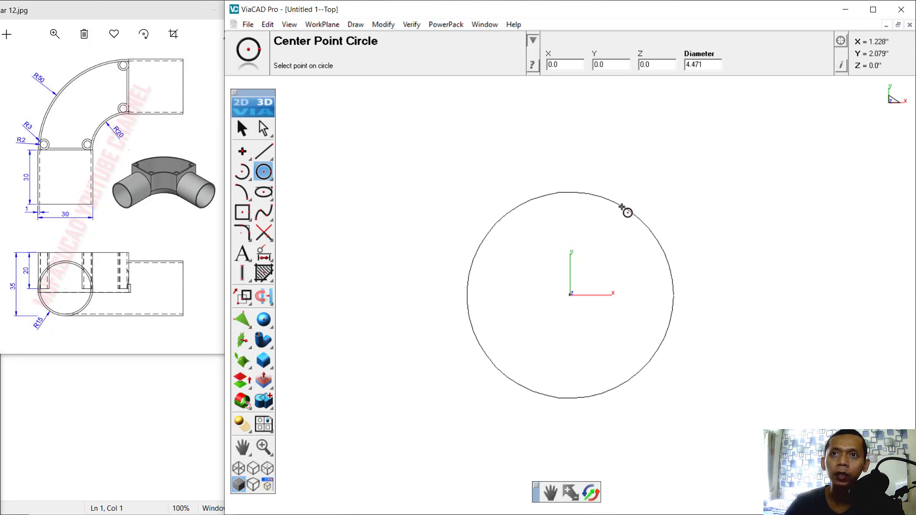
pyautogui.click(624, 206)
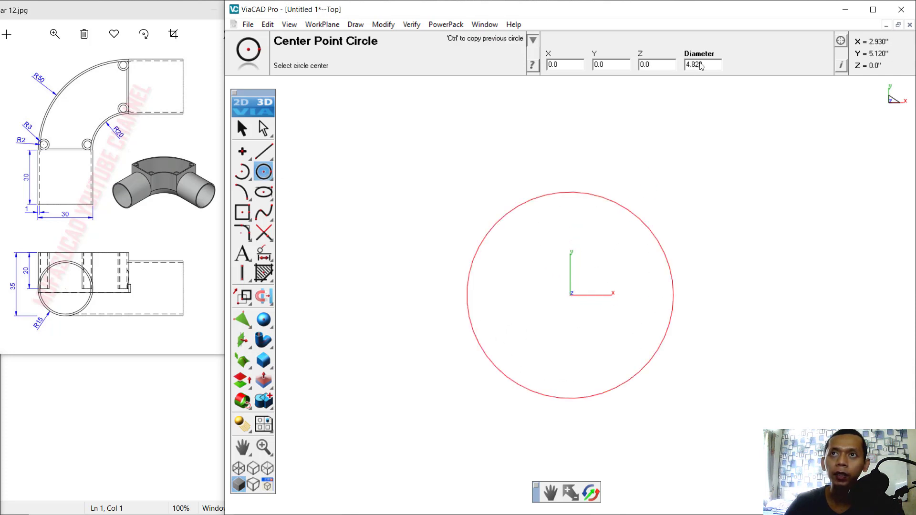
pyautogui.write('100')
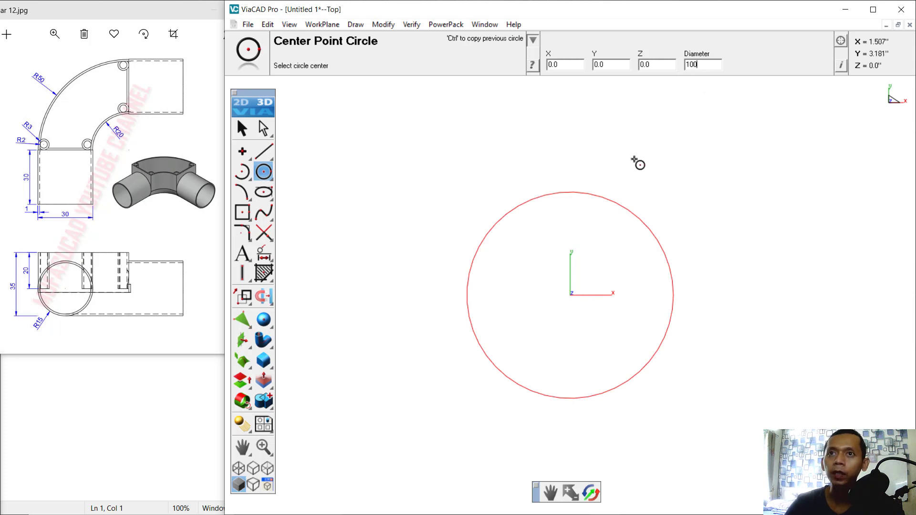
pyautogui.press('Return')
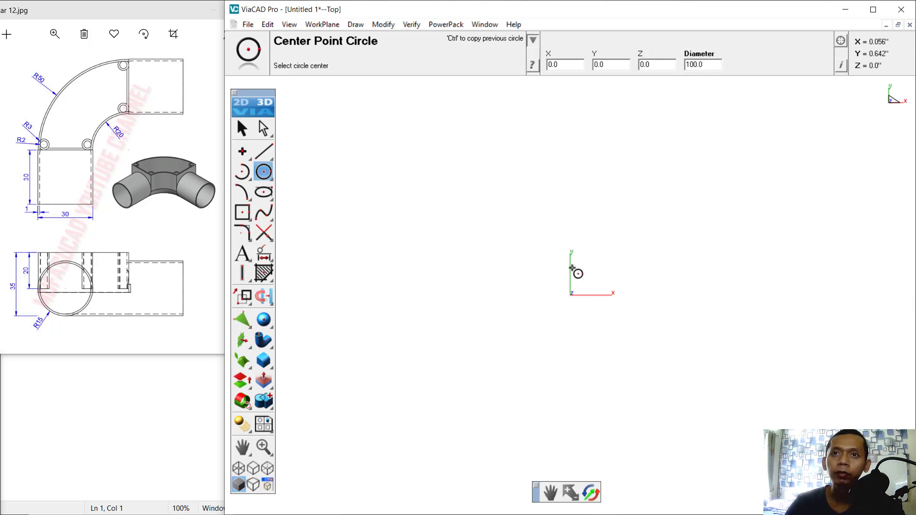
pyautogui.scroll(-15, 572, 268)
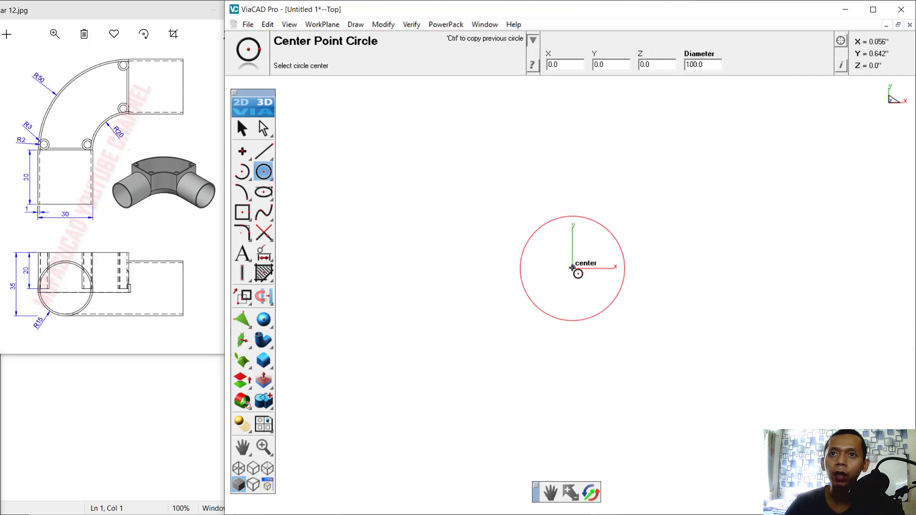
pyautogui.scroll(3, 571, 251)
pyautogui.scroll(1, 572, 252)
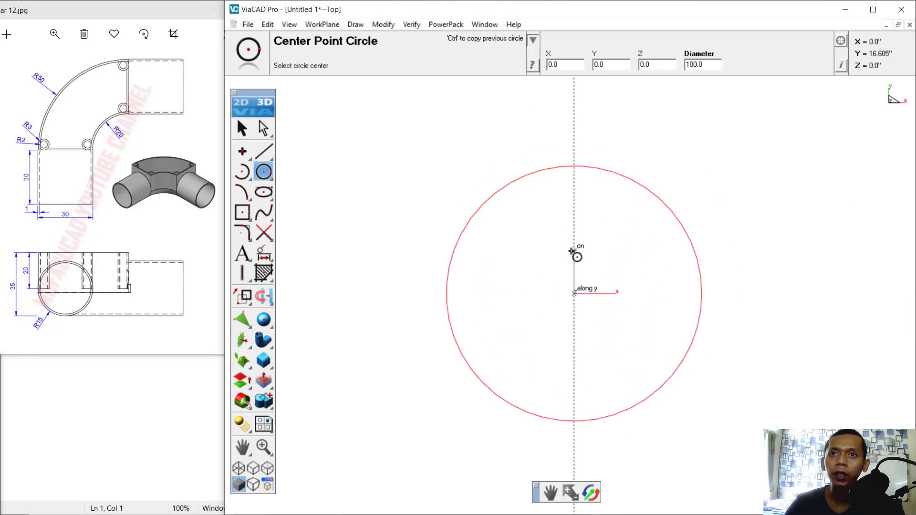
# - Add a concentric circle at the origin with a diameter of 40
pyautogui.click(572, 294)
pyautogui.click(572, 295)
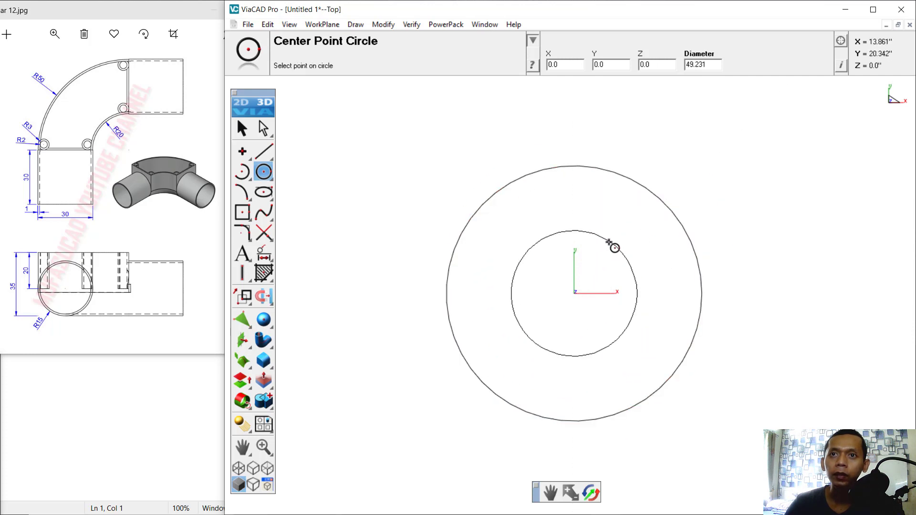
pyautogui.click(615, 248)
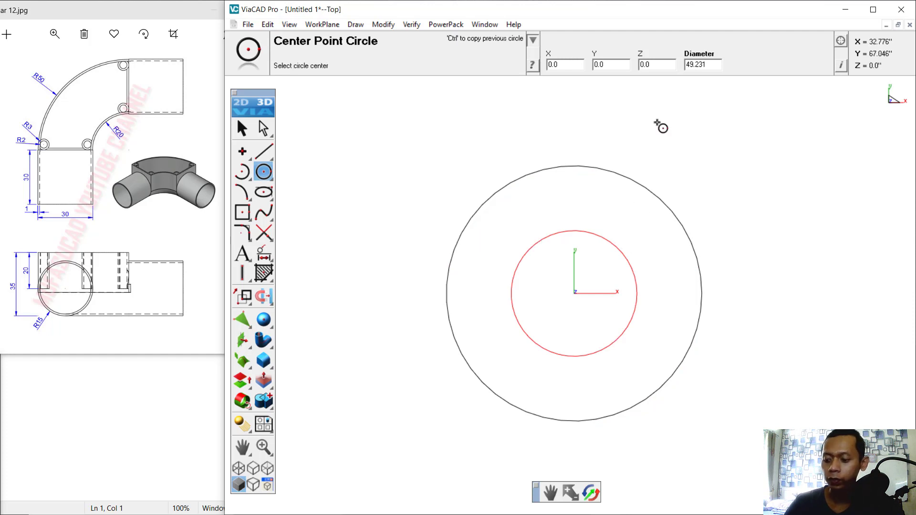
pyautogui.write('40')
pyautogui.press('Return')
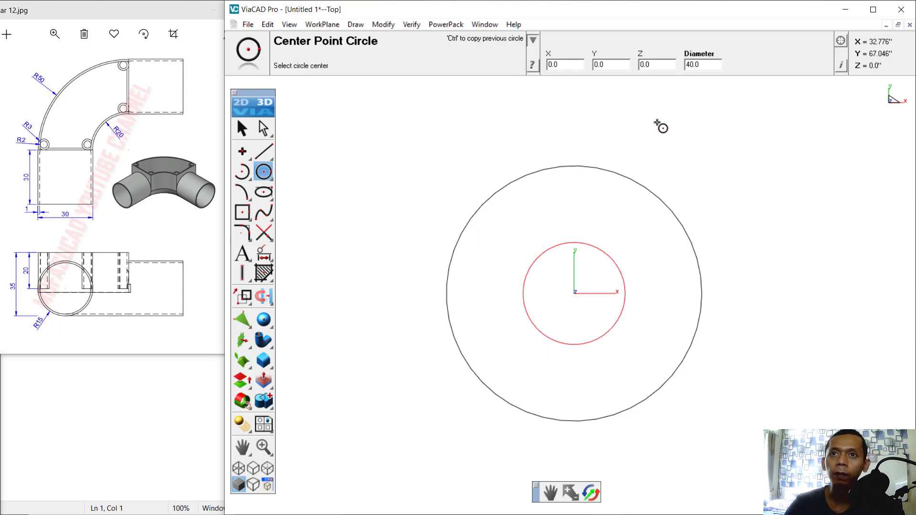
# - Draw two single lines joining the circles, one between their left quadrants and one between their upper quadrants
pyautogui.click(263, 152)
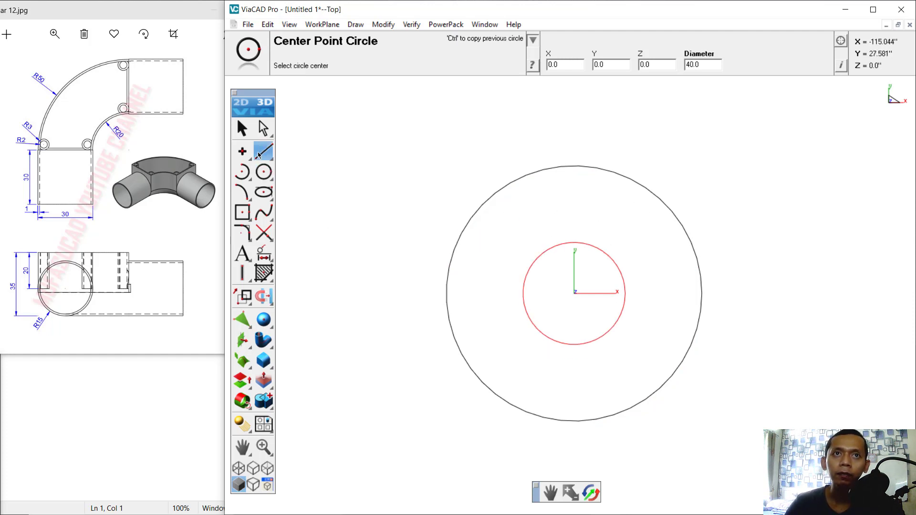
pyautogui.click(447, 293)
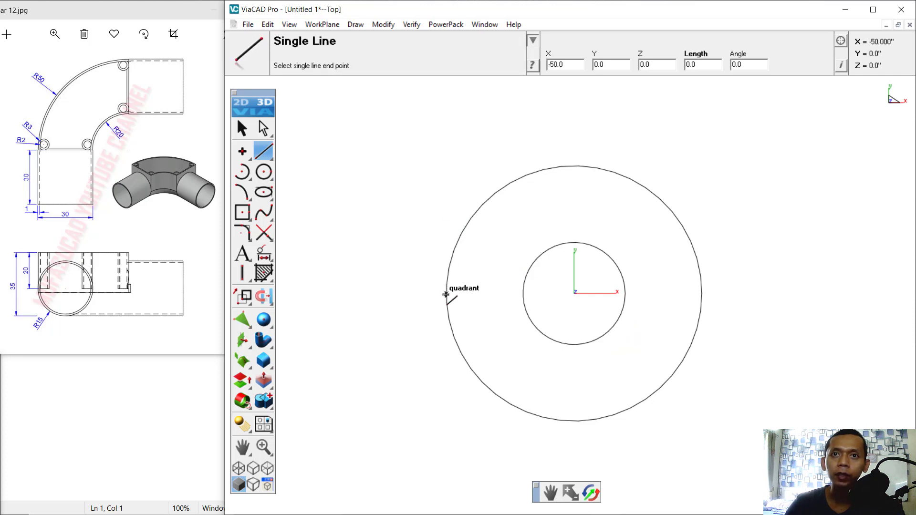
pyautogui.click(523, 293)
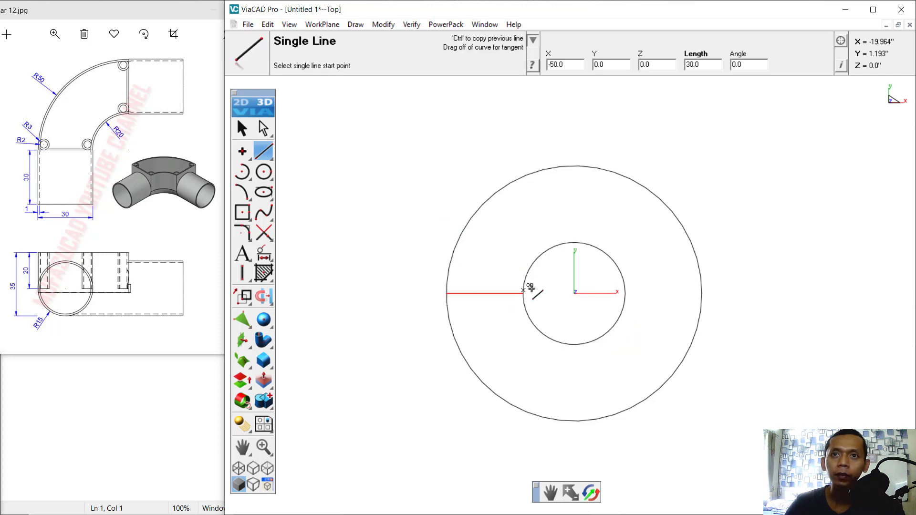
pyautogui.click(575, 243)
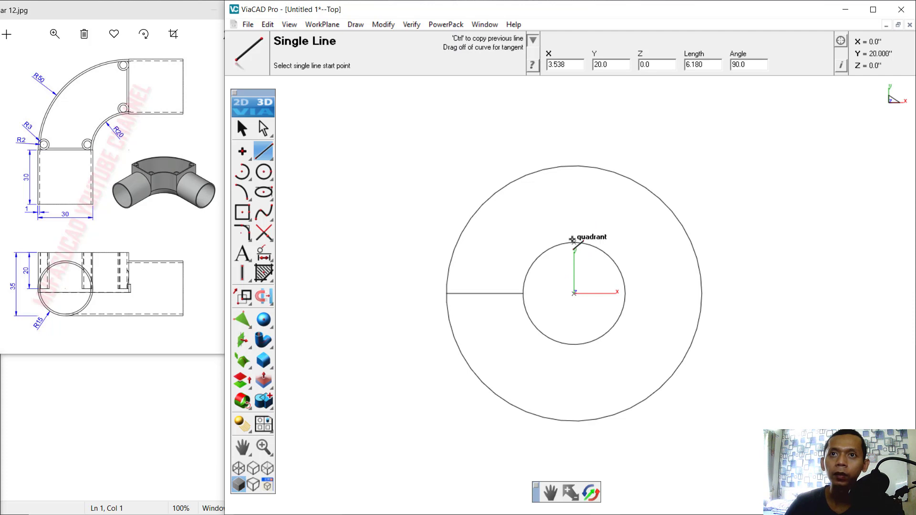
pyautogui.click(573, 167)
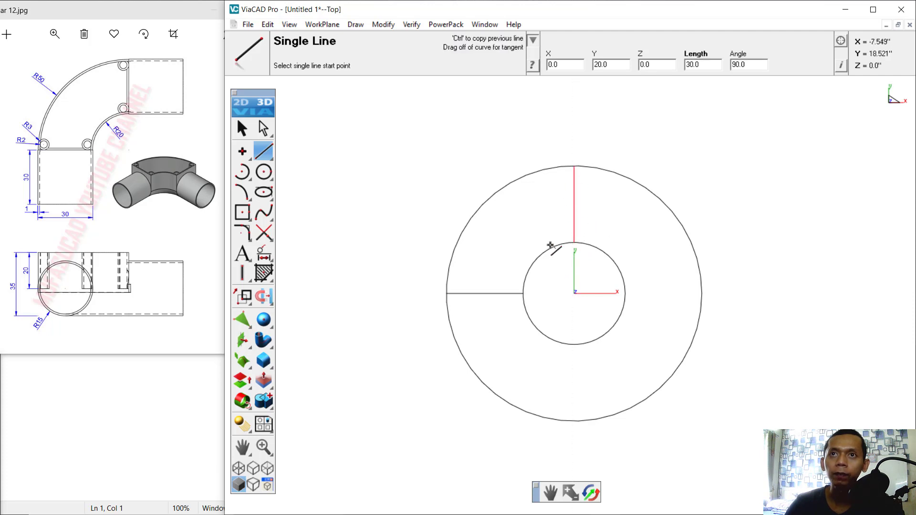
# - Corner-trim both circles against the two lines, keeping only the upper-left quarter as a closed elbow outline
pyautogui.scroll(1, 547, 267)
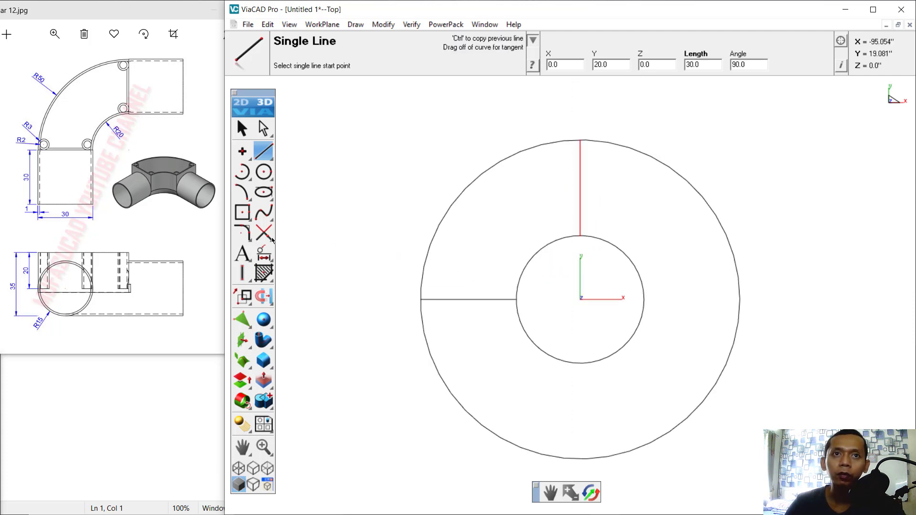
pyautogui.moveTo(265, 235); pyautogui.dragTo(308, 236)
pyautogui.click(455, 300)
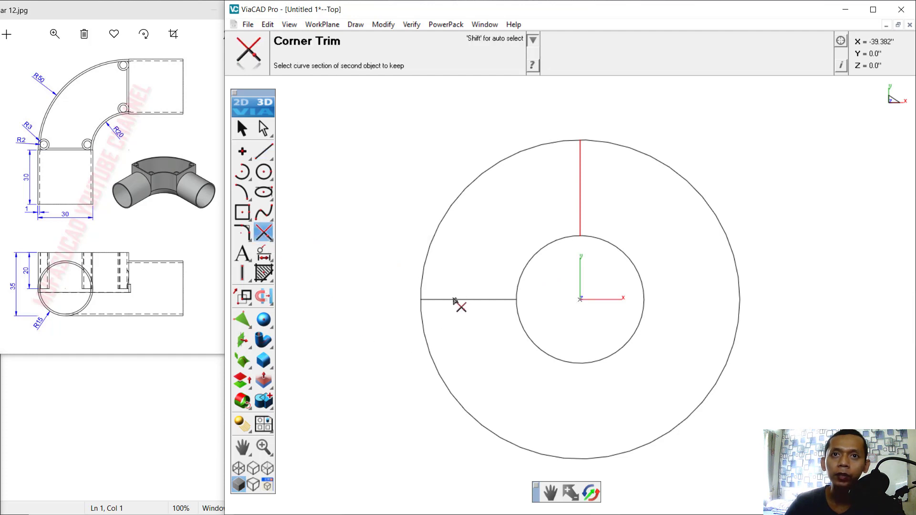
pyautogui.click(427, 253)
pyautogui.click(459, 300)
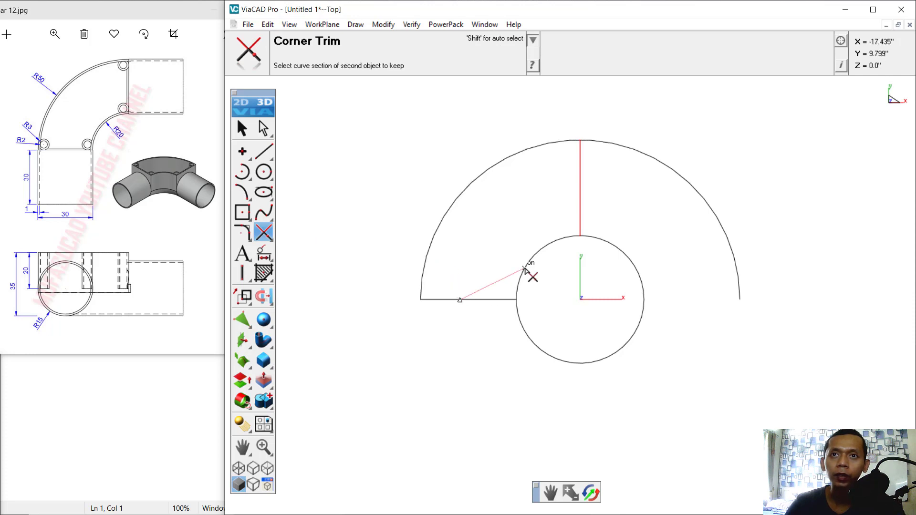
pyautogui.click(538, 254)
pyautogui.click(567, 237)
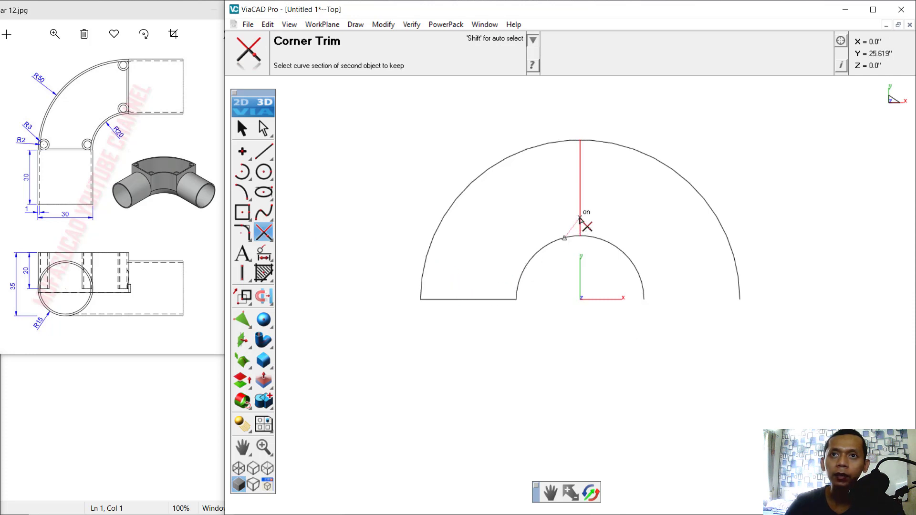
pyautogui.click(582, 220)
pyautogui.click(582, 159)
pyautogui.click(563, 146)
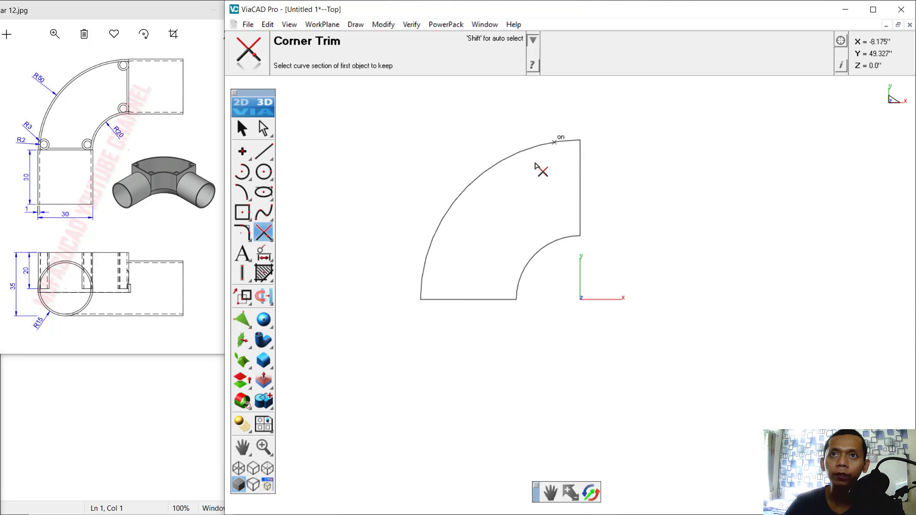
# - Offset both arcs and both straight edges of the elbow outline inward by 1.0
pyautogui.scroll(2, 489, 214)
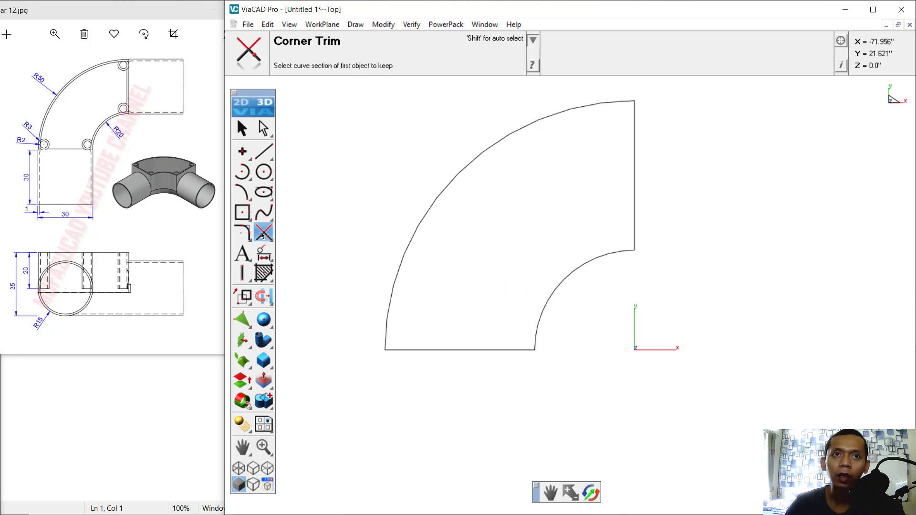
pyautogui.moveTo(262, 235); pyautogui.dragTo(409, 233)
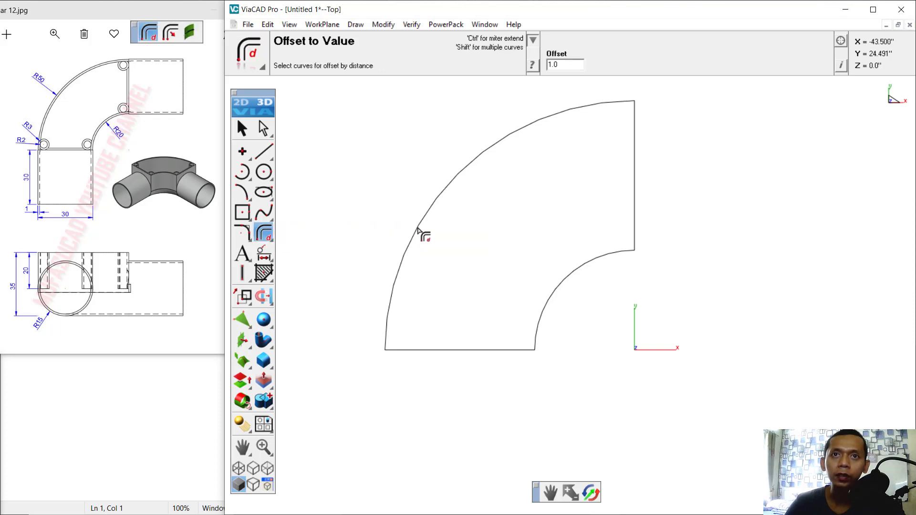
pyautogui.click(418, 230)
pyautogui.click(462, 242)
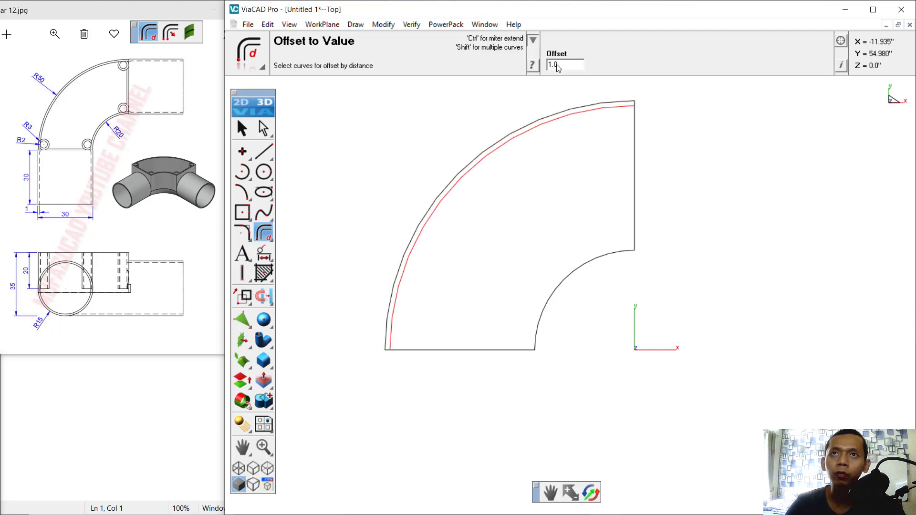
pyautogui.click(564, 281)
pyautogui.click(548, 256)
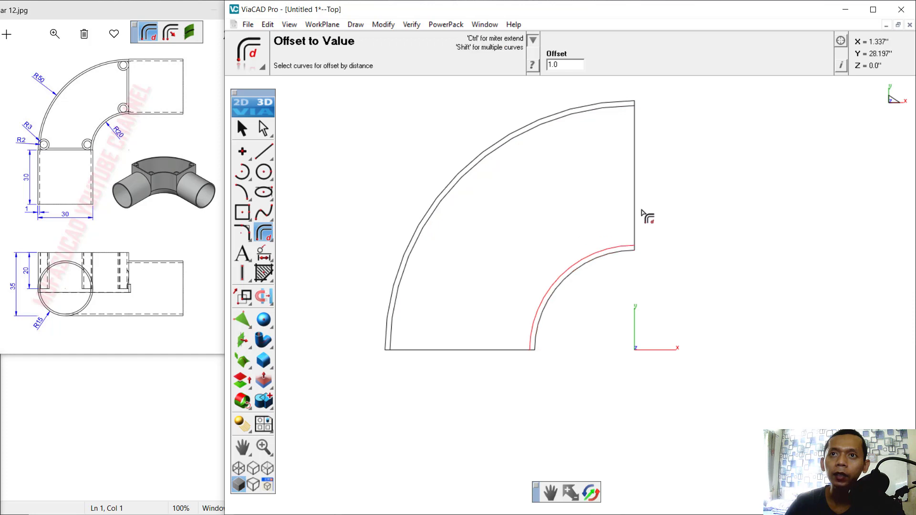
pyautogui.click(635, 209)
pyautogui.click(587, 220)
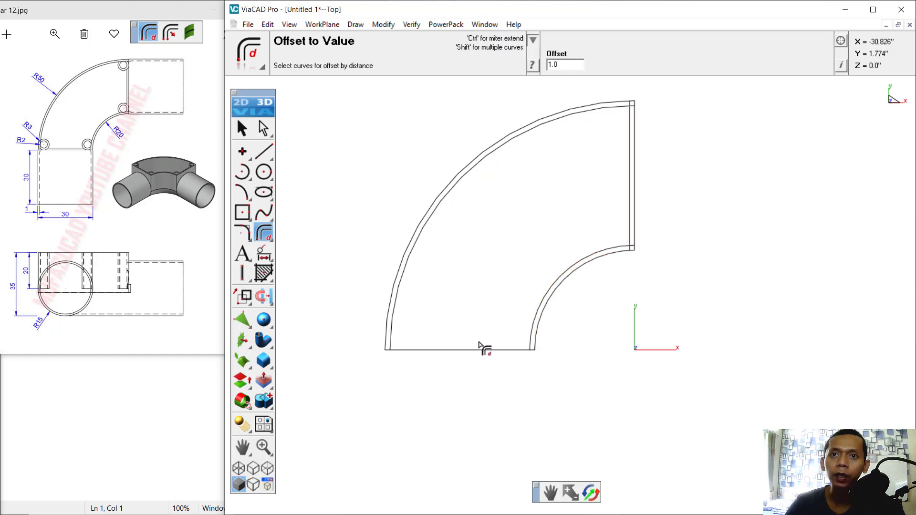
pyautogui.click(475, 351)
pyautogui.click(483, 319)
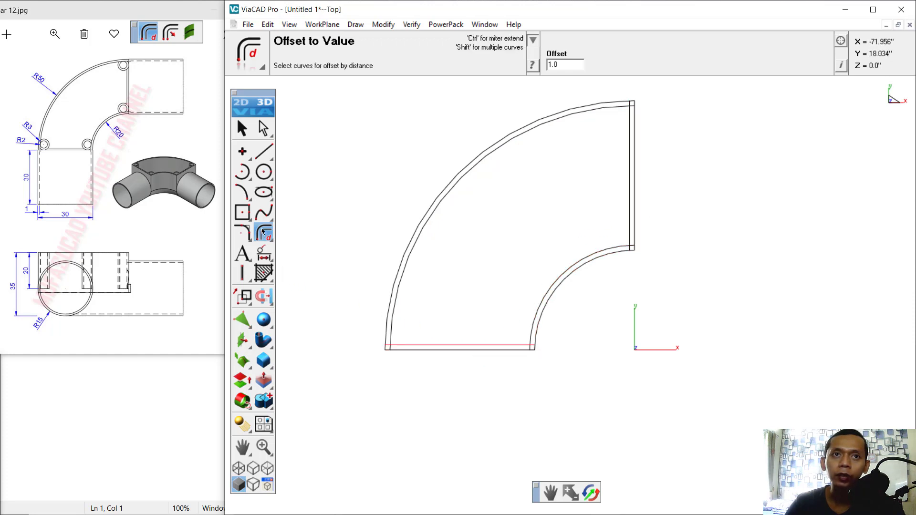
# - Corner-trim the inner offset curves where the two arcs meet the lower horizontal edge
pyautogui.moveTo(262, 232); pyautogui.dragTo(303, 237)
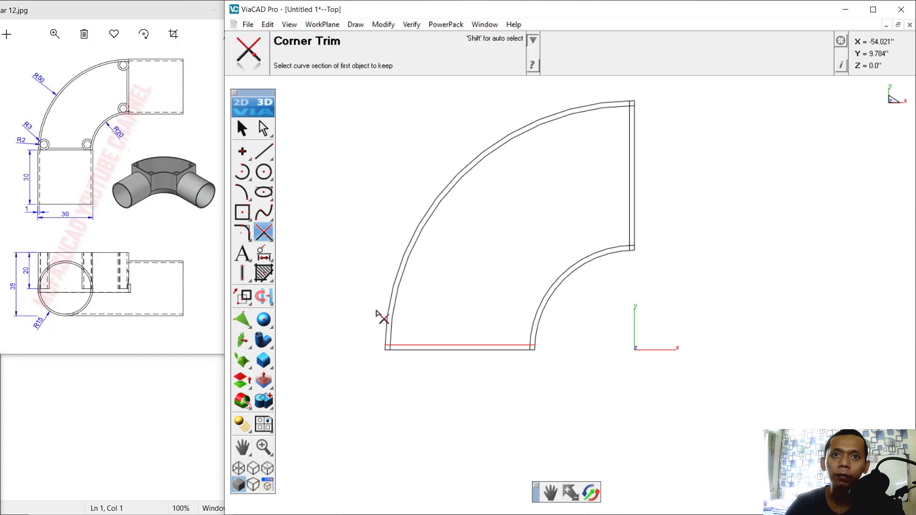
pyautogui.scroll(4, 419, 319)
pyautogui.click(383, 267)
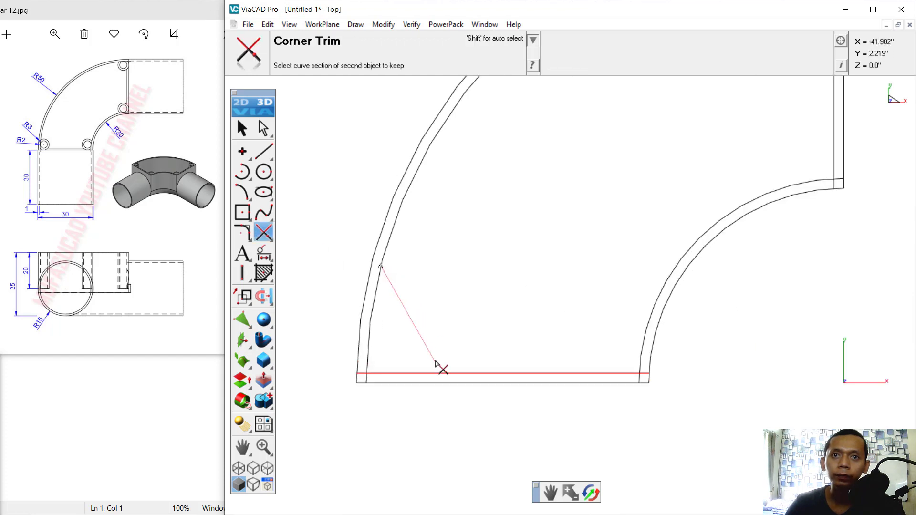
pyautogui.click(442, 373)
pyautogui.click(610, 372)
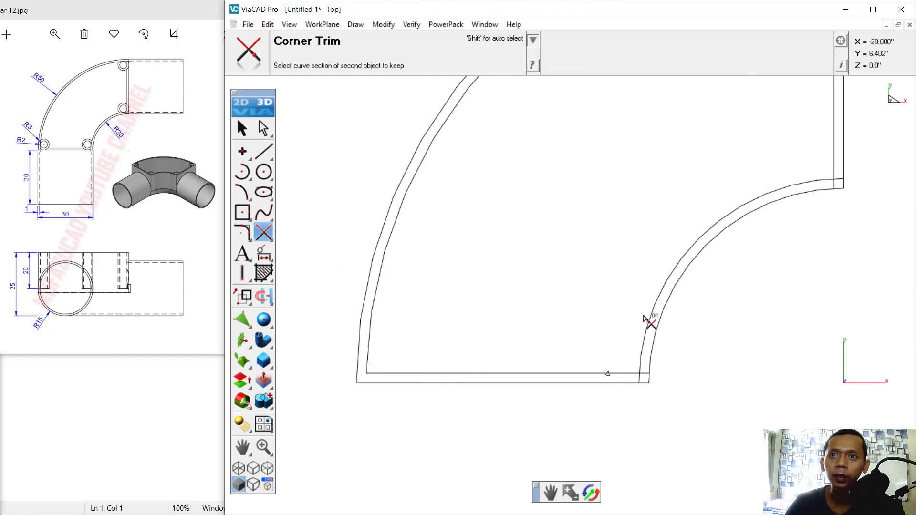
pyautogui.click(650, 313)
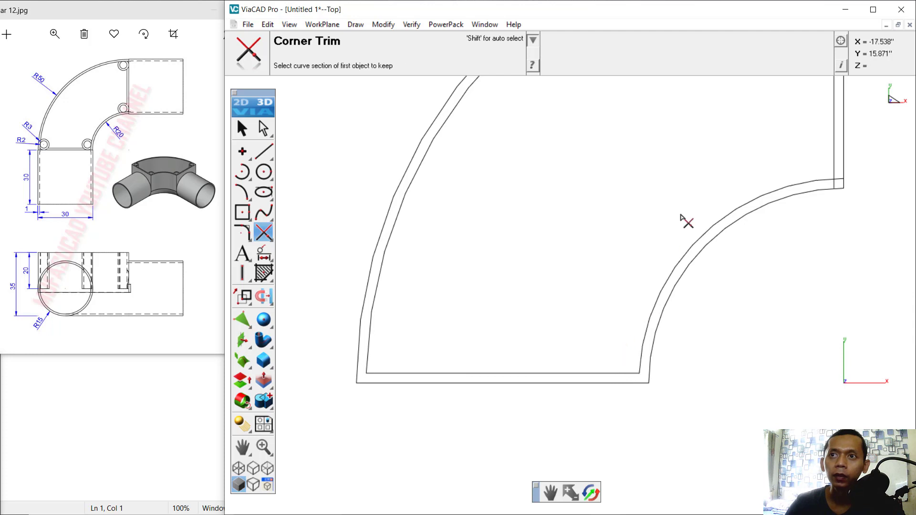
# - Corner-trim the inner offset curves where the two arcs meet the vertical edge, closing the inner outline
pyautogui.click(808, 183)
pyautogui.click(833, 158)
pyautogui.scroll(2, 763, 181)
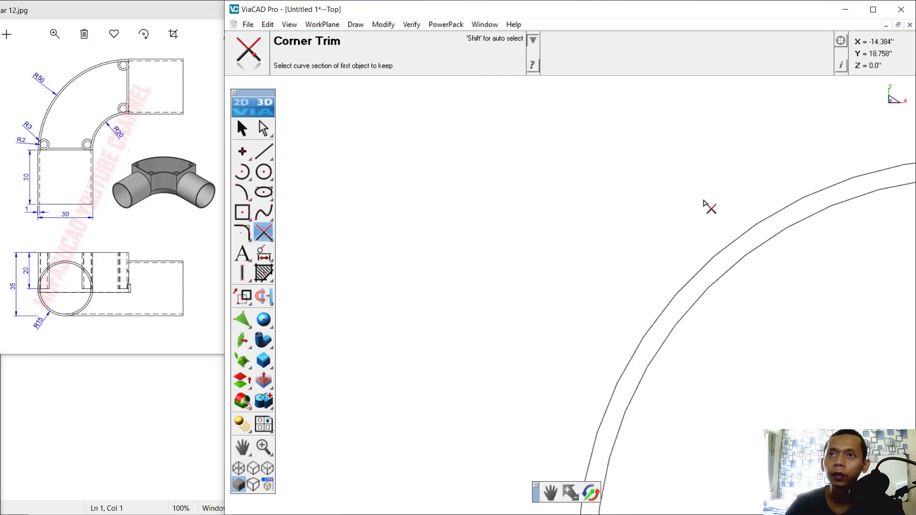
pyautogui.scroll(-6, 706, 205)
pyautogui.scroll(3, 730, 152)
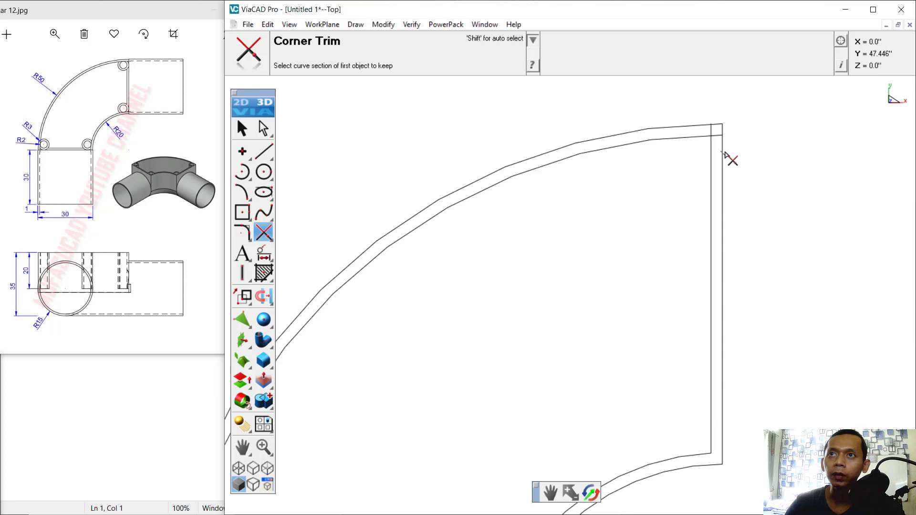
pyautogui.click(696, 136)
pyautogui.click(710, 177)
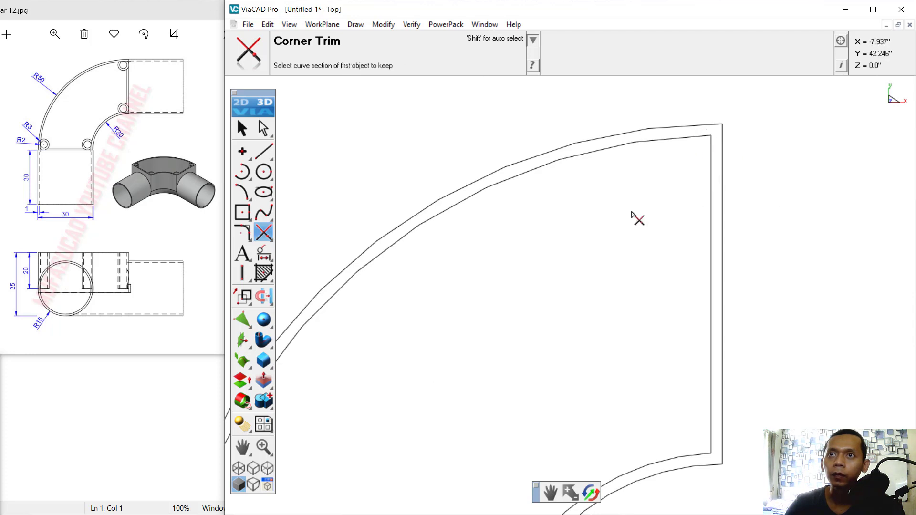
# - Push/Pull the region inside the inner outline upward by 1 to form the elbow's floor
pyautogui.scroll(-5, 635, 220)
pyautogui.moveTo(520, 333); pyautogui.dragTo(501, 256, button='middle')
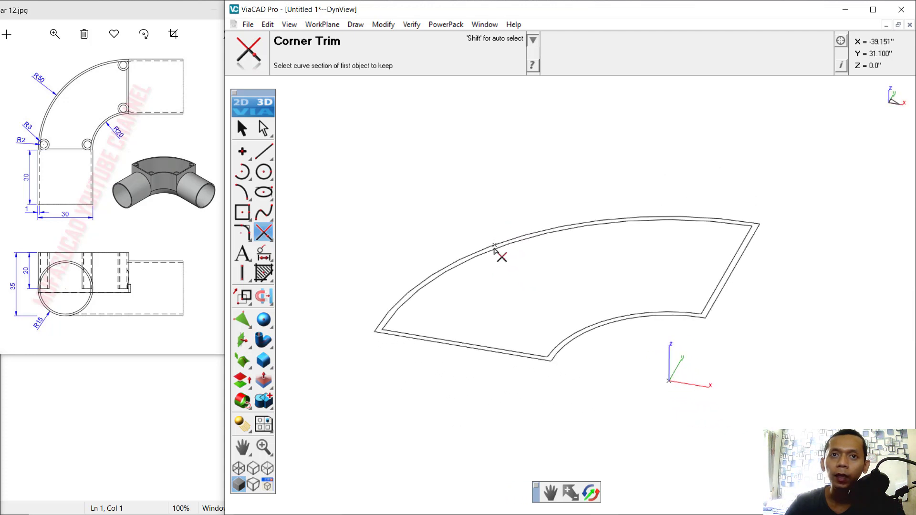
pyautogui.click(264, 381)
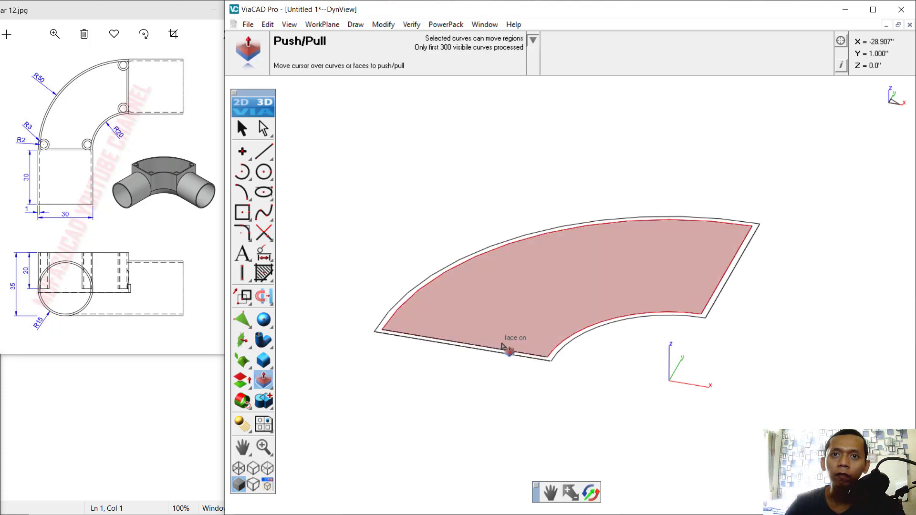
pyautogui.click(625, 296)
pyautogui.click(623, 263)
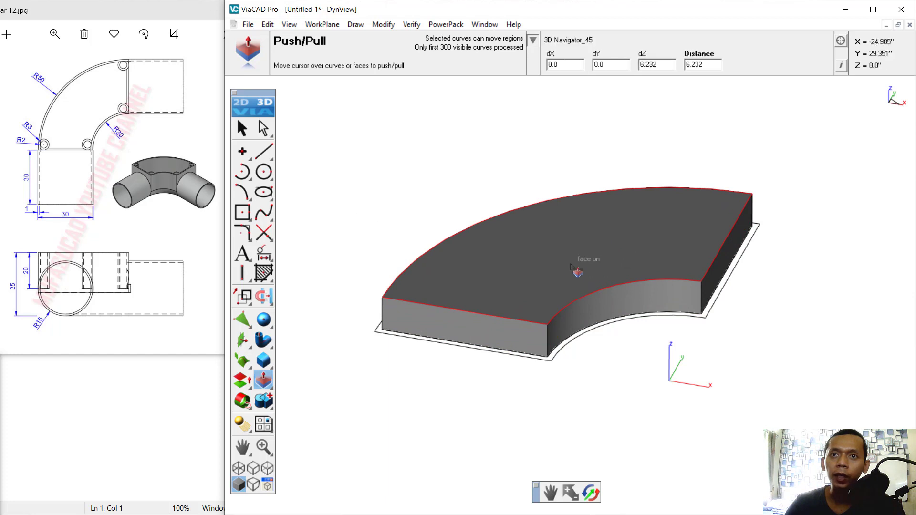
pyautogui.write('1')
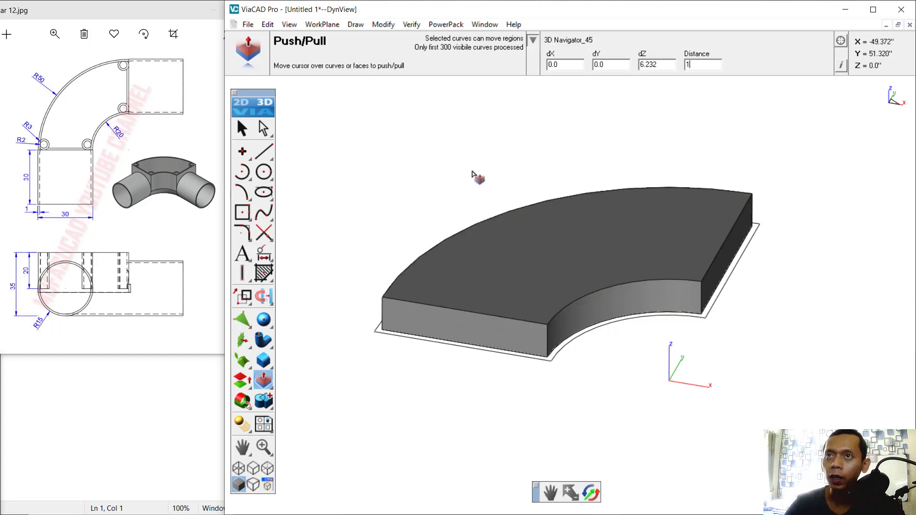
pyautogui.press('Return')
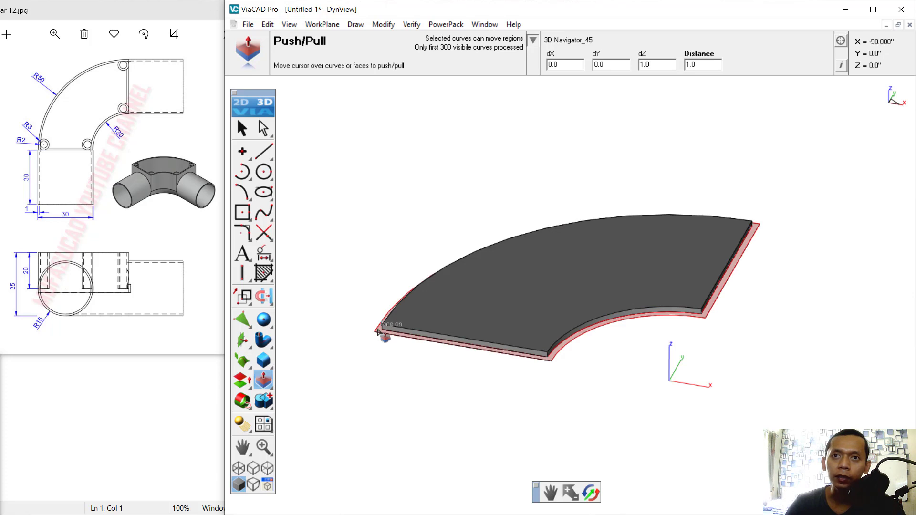
# - Push/Pull the narrow region between the inner and outer outlines upward by 35 to form the walls
pyautogui.moveTo(377, 331); pyautogui.dragTo(346, 270)
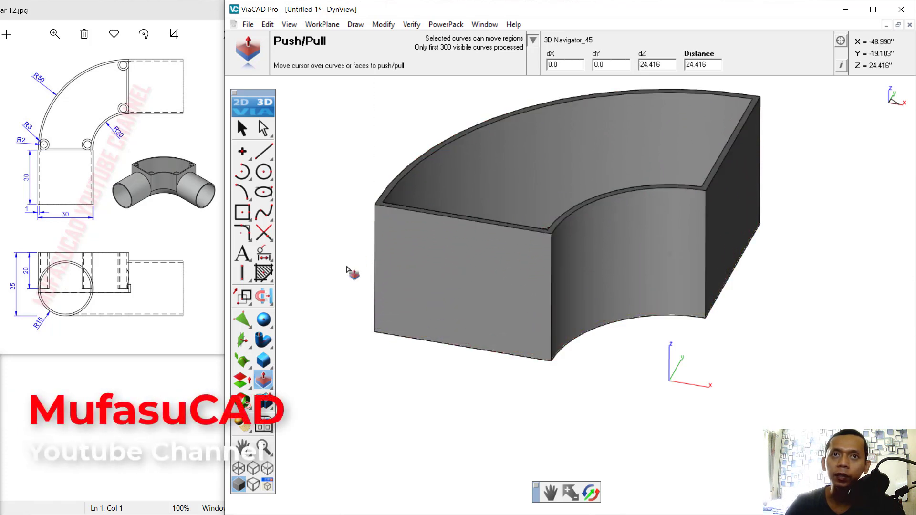
pyautogui.write('35')
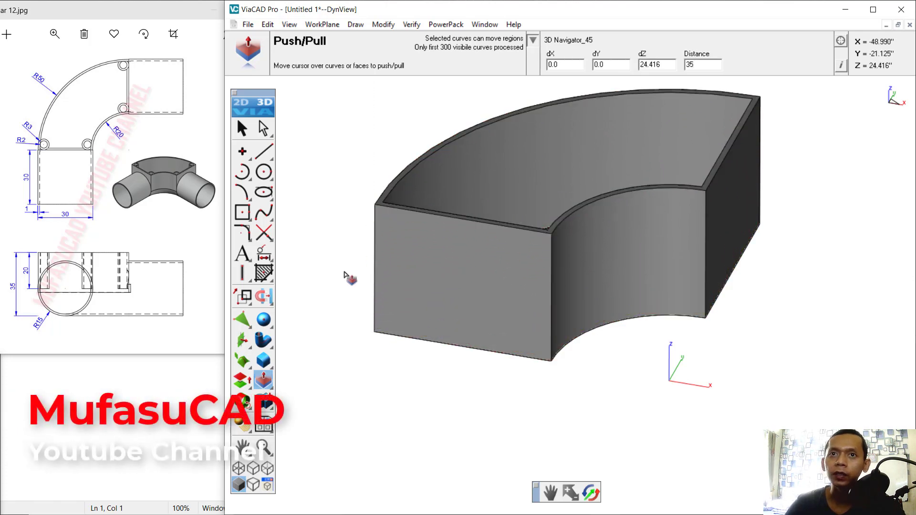
pyautogui.press('Return')
# - Switch to wireframe display and join the thin floor to the wall solid with Add Solid
pyautogui.scroll(2, 538, 253)
pyautogui.scroll(-4, 595, 225)
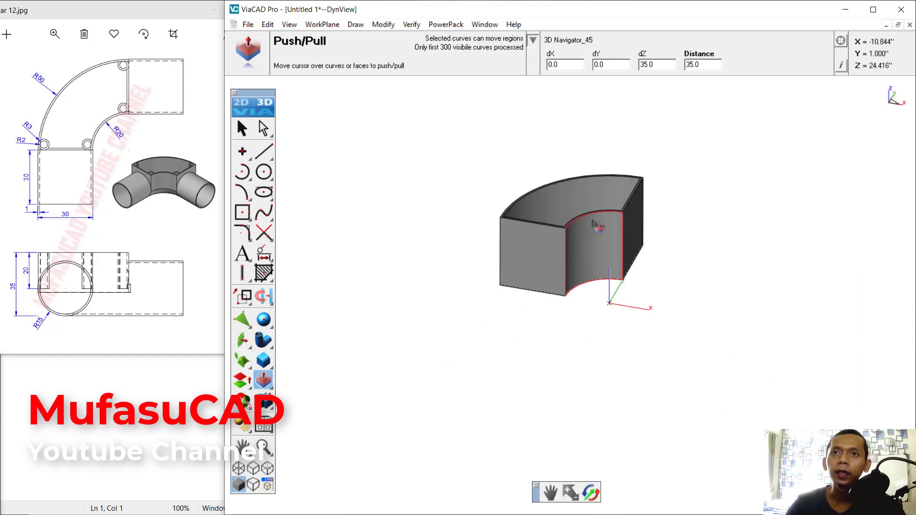
pyautogui.scroll(3, 596, 210)
pyautogui.scroll(1, 458, 237)
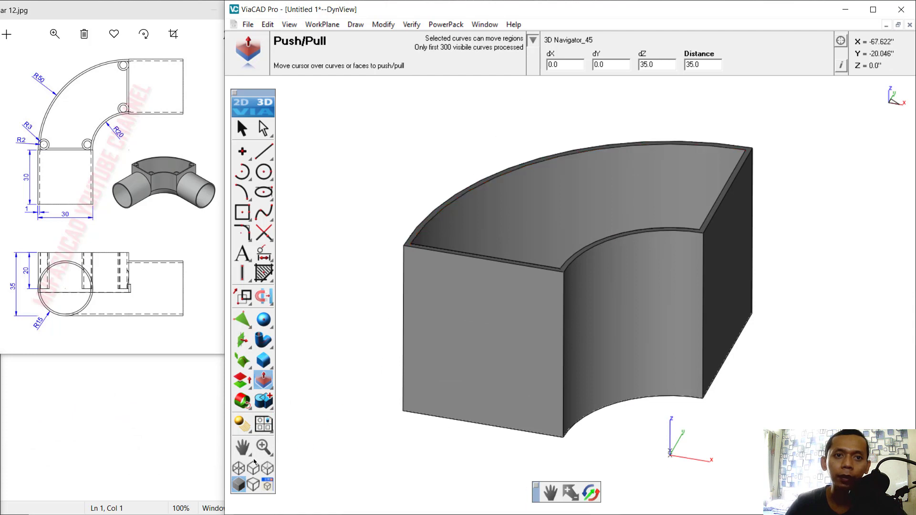
pyautogui.click(238, 468)
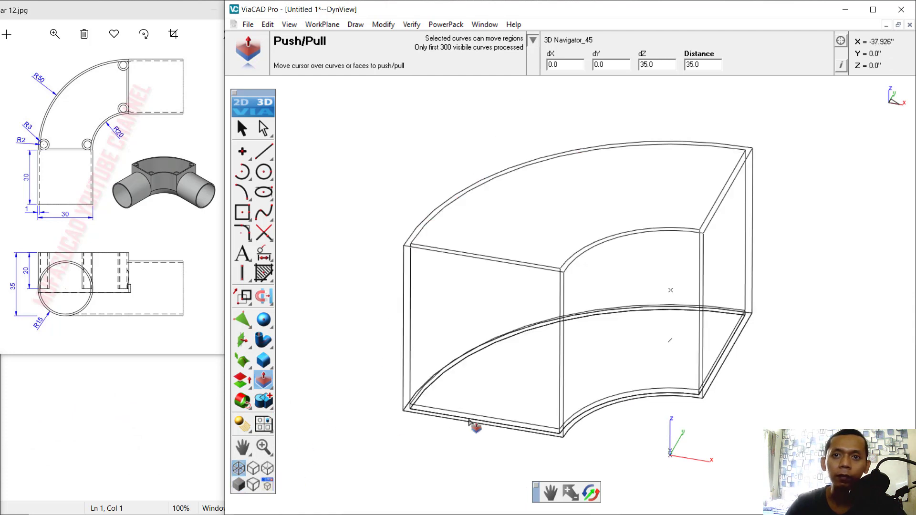
pyautogui.click(264, 402)
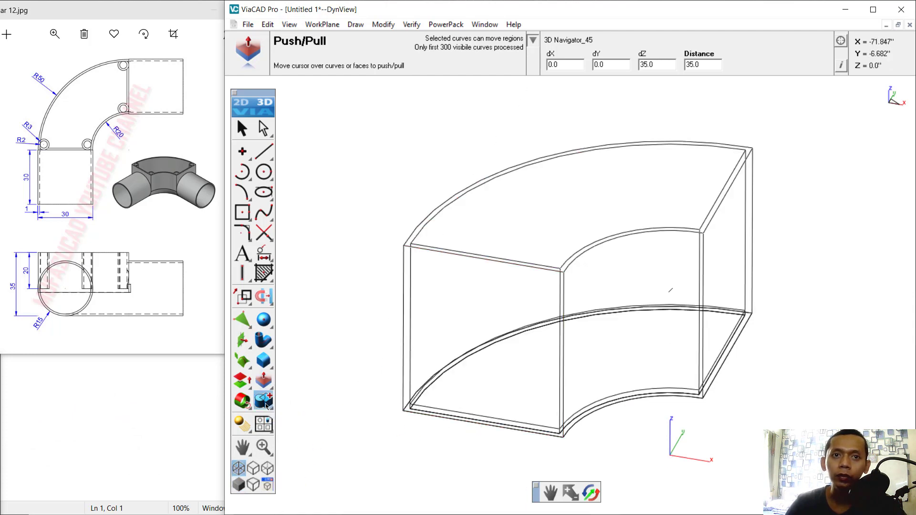
pyautogui.click(446, 412)
pyautogui.click(470, 416)
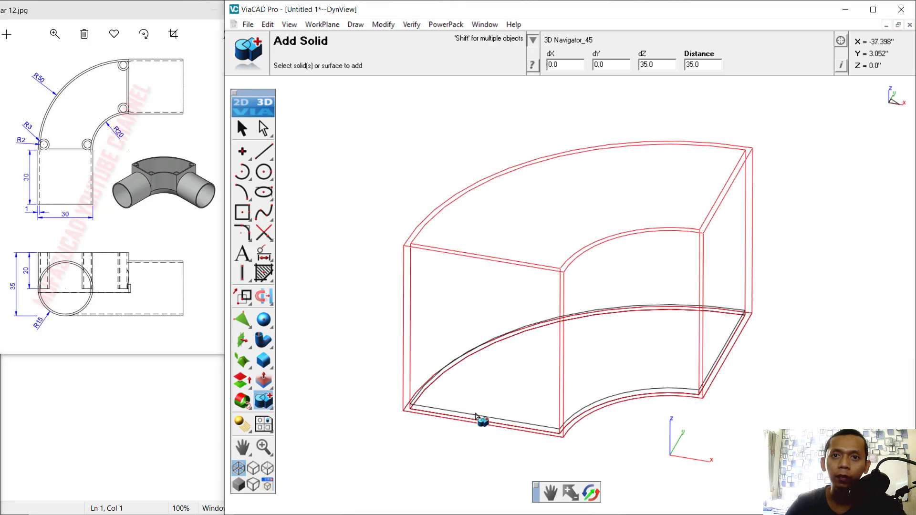
pyautogui.click(476, 415)
pyautogui.click(242, 128)
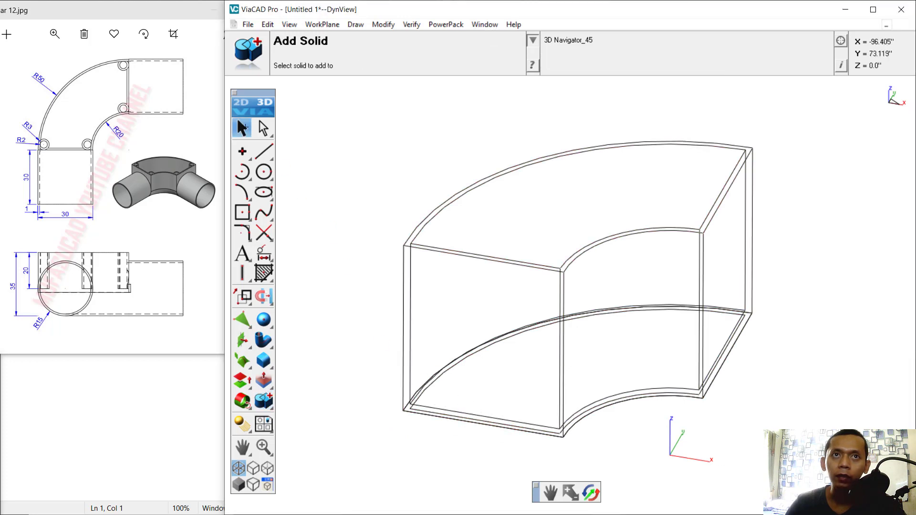
pyautogui.click(465, 197)
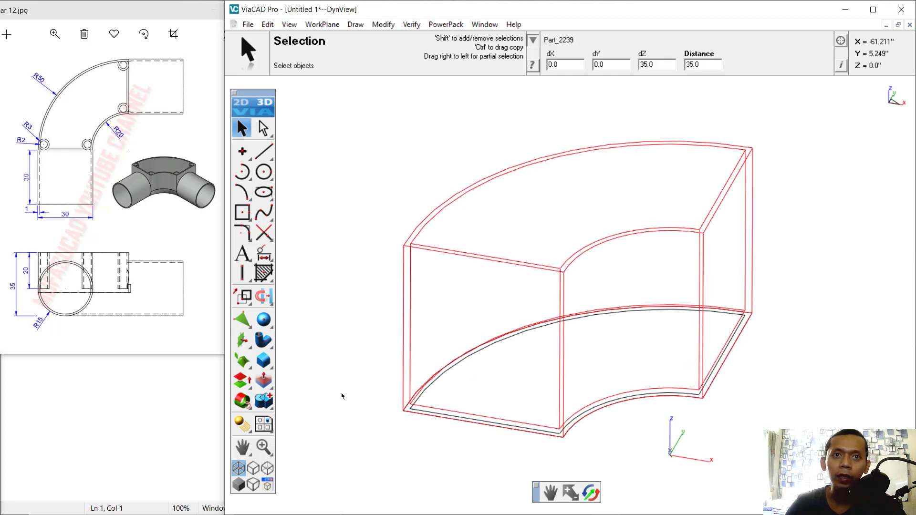
# - Apply a constant radial blend of radius 14 to the two curved inner edges at the box floor
pyautogui.click(264, 363)
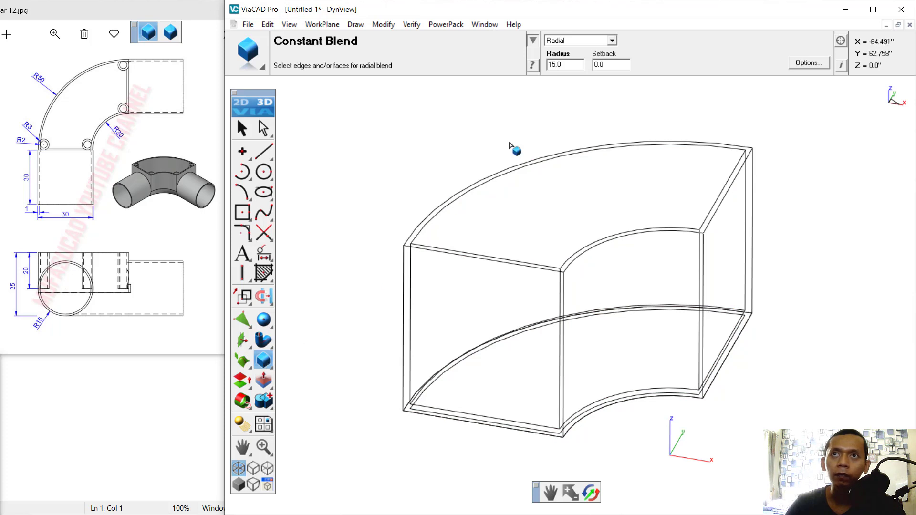
pyautogui.write('14')
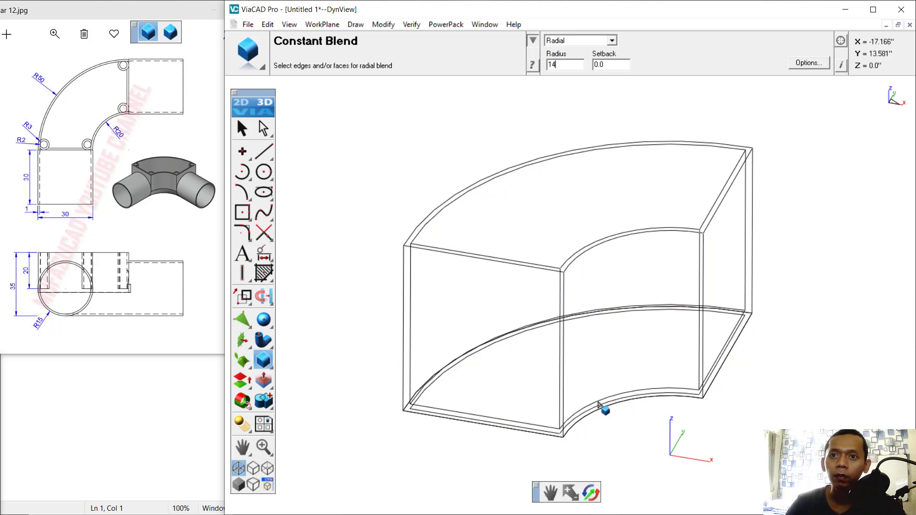
pyautogui.scroll(1, 597, 403)
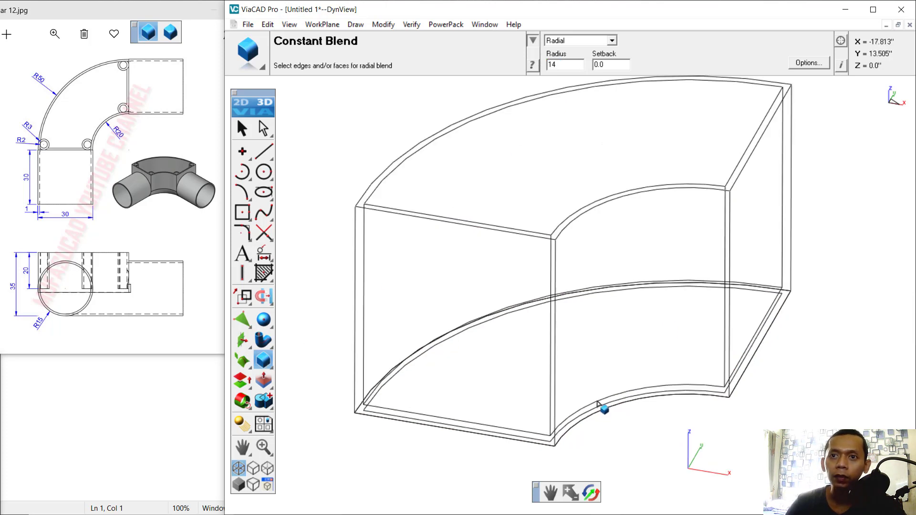
pyautogui.click(597, 403)
pyautogui.scroll(2, 395, 405)
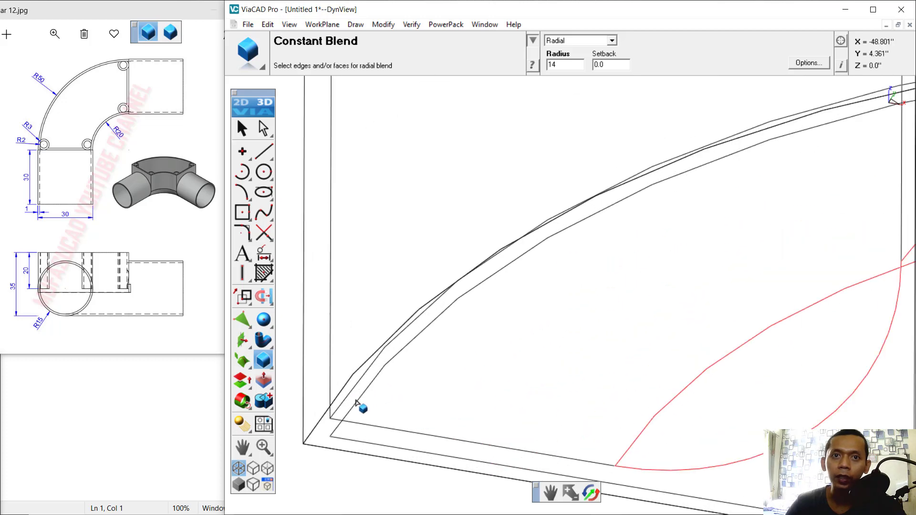
pyautogui.scroll(-4, 593, 370)
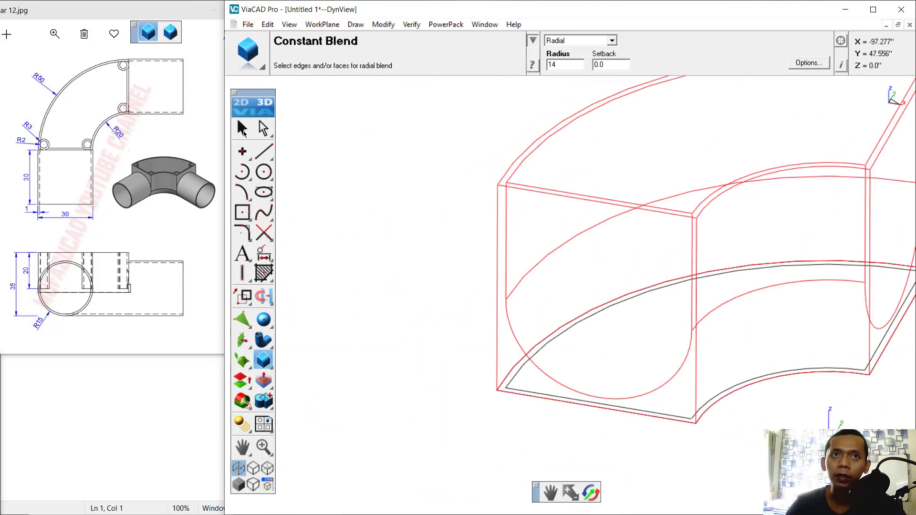
pyautogui.click(242, 129)
# - Blend the two curved outer bottom edges with a radius of 15 and return to shaded display
pyautogui.click(264, 361)
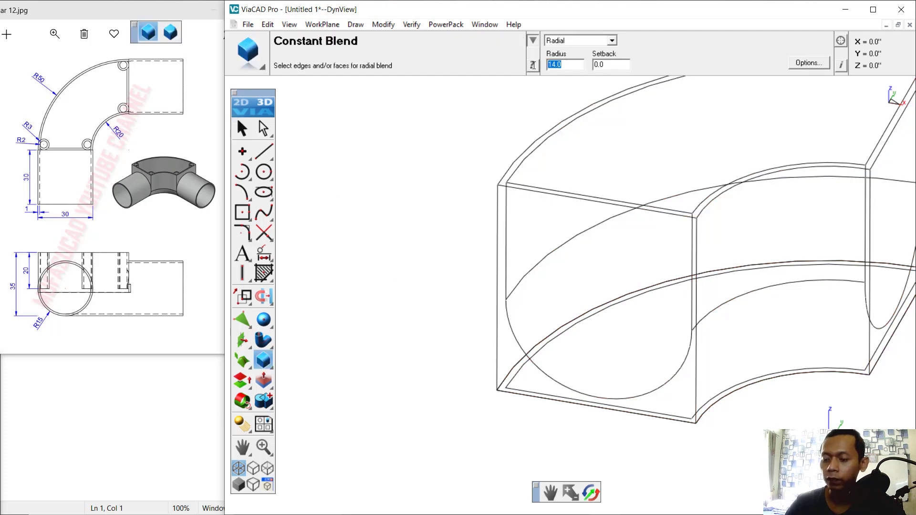
pyautogui.click(748, 387)
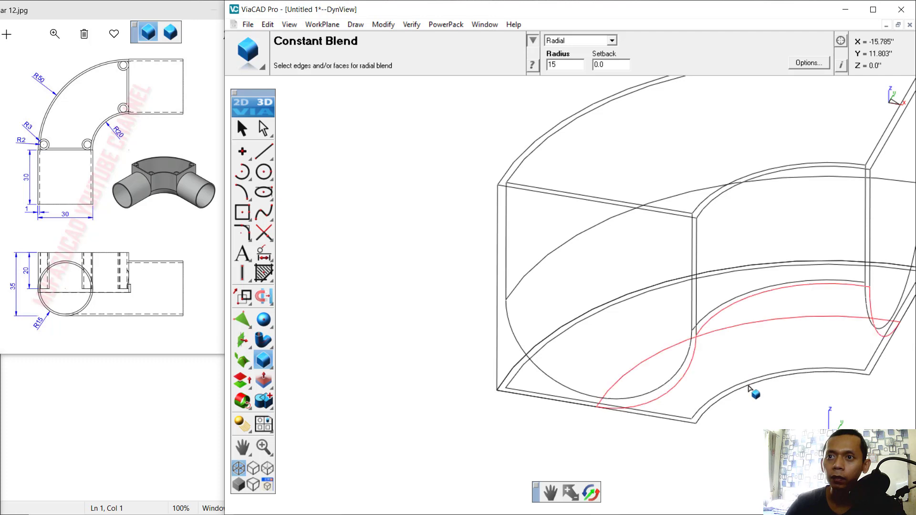
pyautogui.click(511, 379)
pyautogui.scroll(-5, 718, 286)
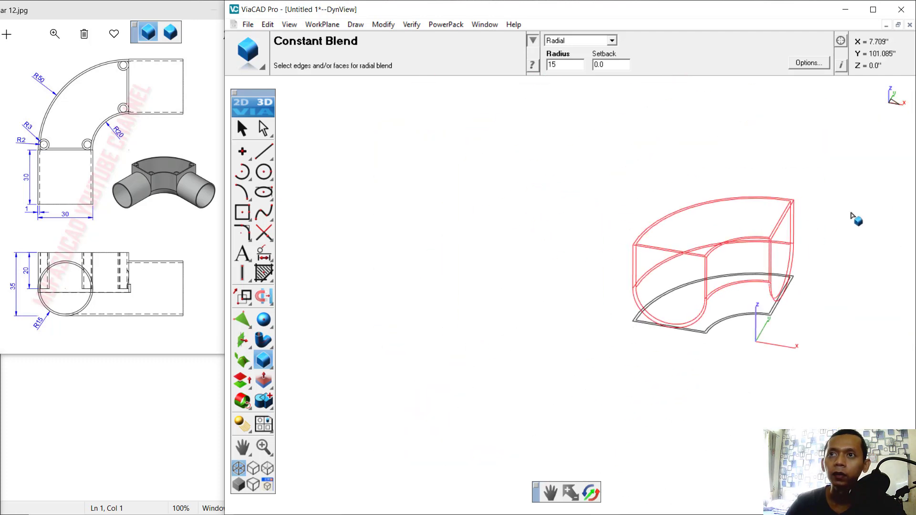
pyautogui.scroll(3, 855, 217)
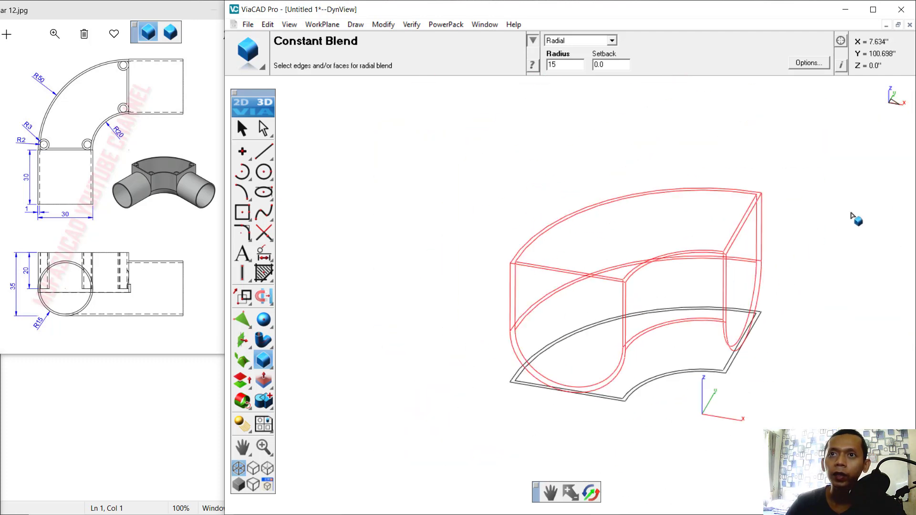
pyautogui.click(238, 484)
pyautogui.scroll(2, 700, 298)
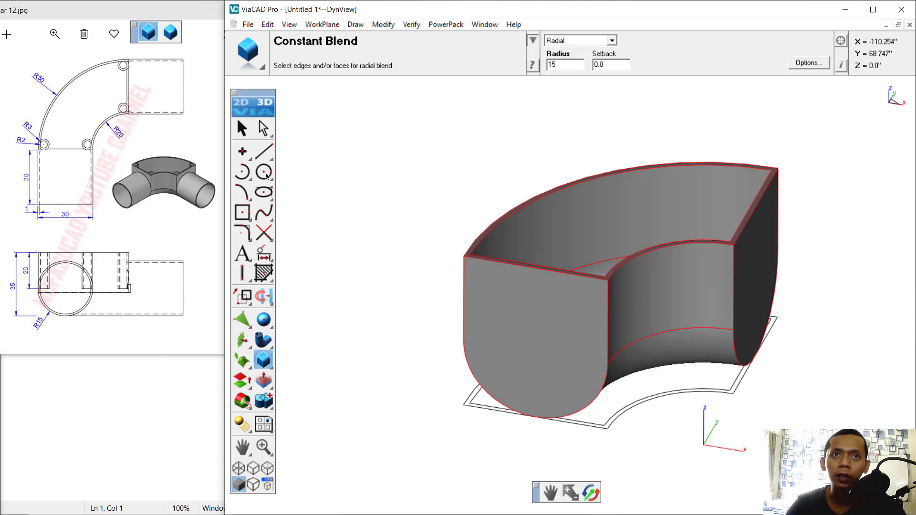
# - Start an Opposite Point Circle and align the work plane to the flat end face at the elbow's front
pyautogui.moveTo(266, 176); pyautogui.dragTo(326, 177)
pyautogui.click(331, 25)
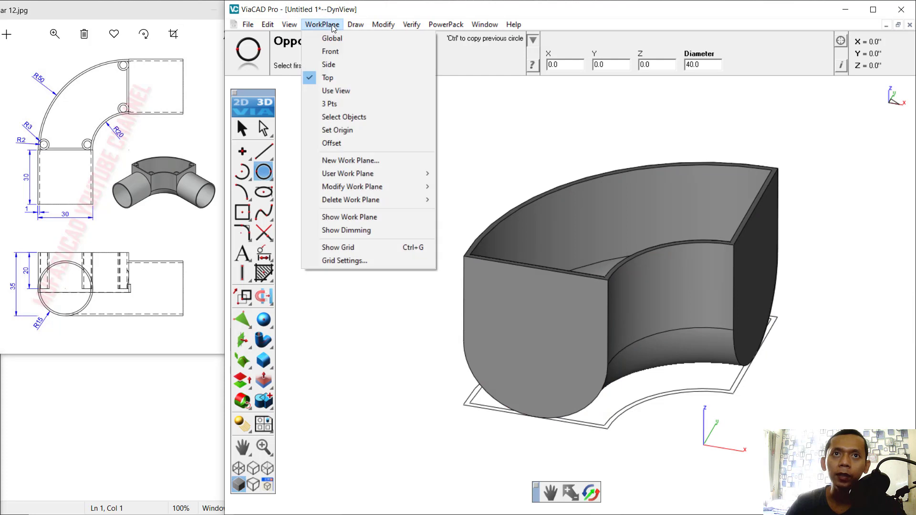
pyautogui.click(340, 117)
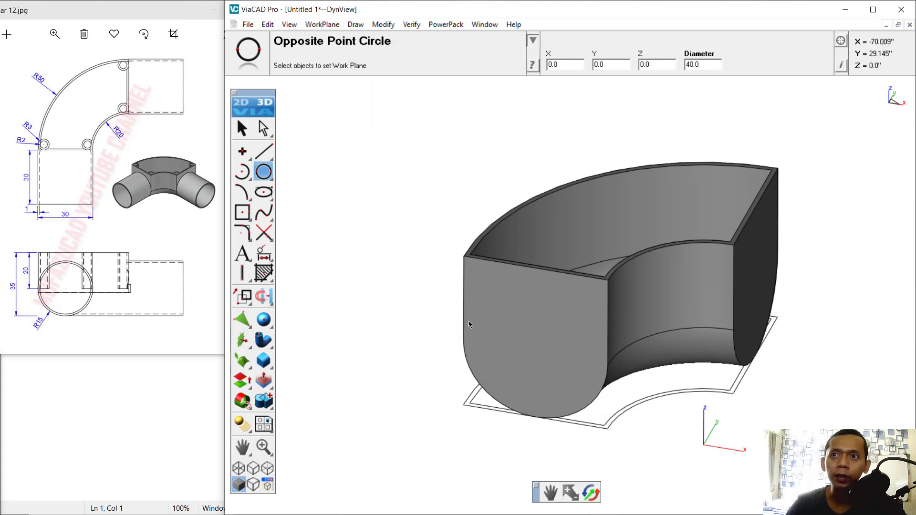
pyautogui.click(530, 330)
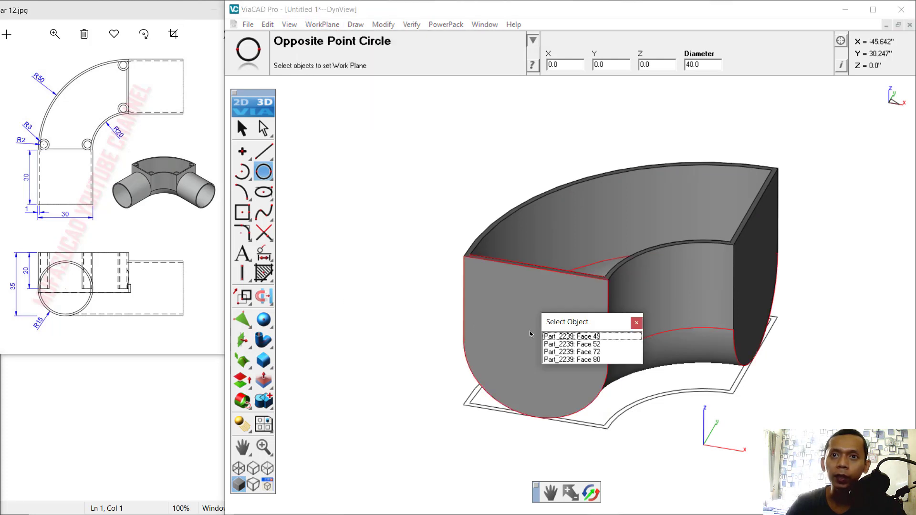
pyautogui.click(580, 337)
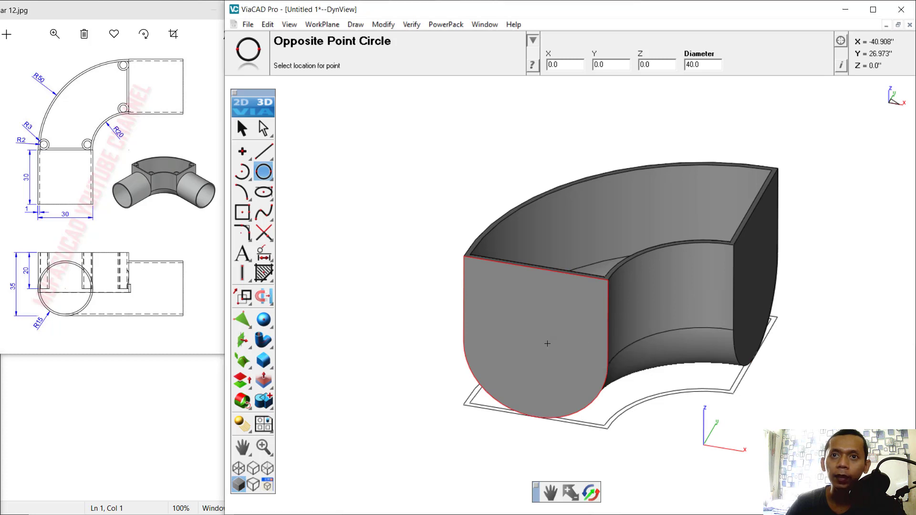
# - Draw a circle spanning the full width of the front end face and Push/Pull it outward 30
pyautogui.click(465, 342)
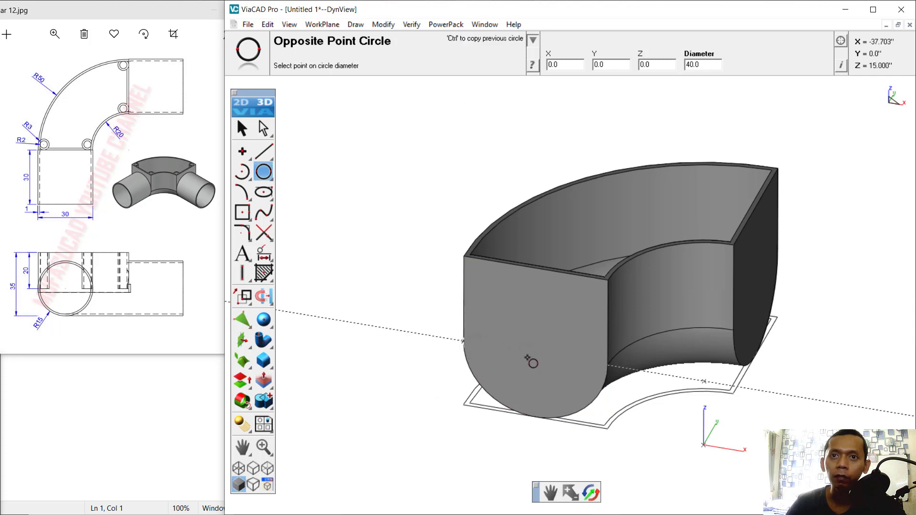
pyautogui.click(606, 365)
pyautogui.click(268, 381)
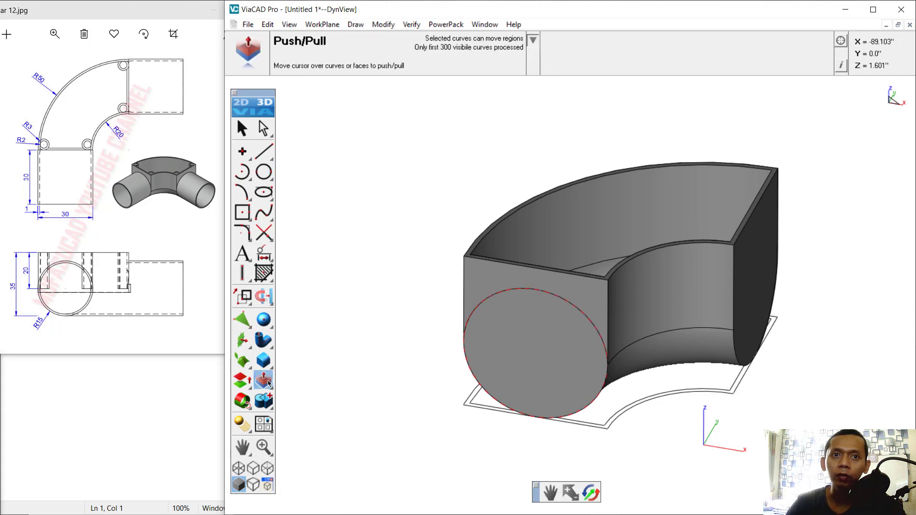
pyautogui.moveTo(536, 352); pyautogui.dragTo(483, 400)
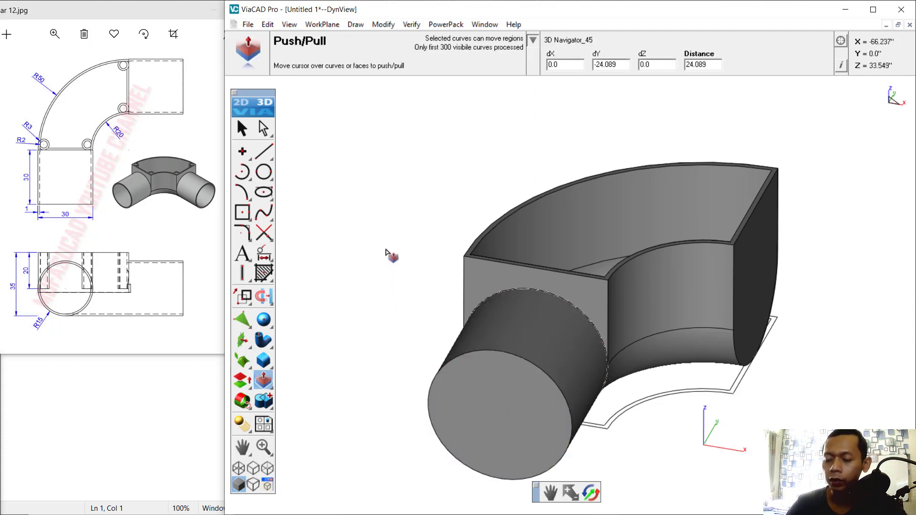
pyautogui.write('30')
pyautogui.press('Return')
# - Align the work plane to the elbow's other end face and draw a 30-diameter circle spanning its full width
pyautogui.scroll(2, 498, 245)
pyautogui.scroll(-3, 500, 246)
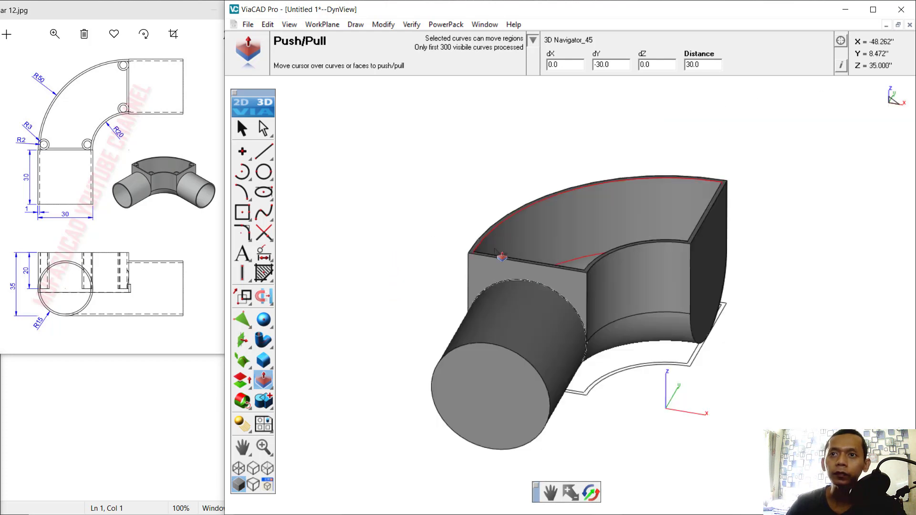
pyautogui.moveTo(500, 246); pyautogui.dragTo(390, 256, button='middle')
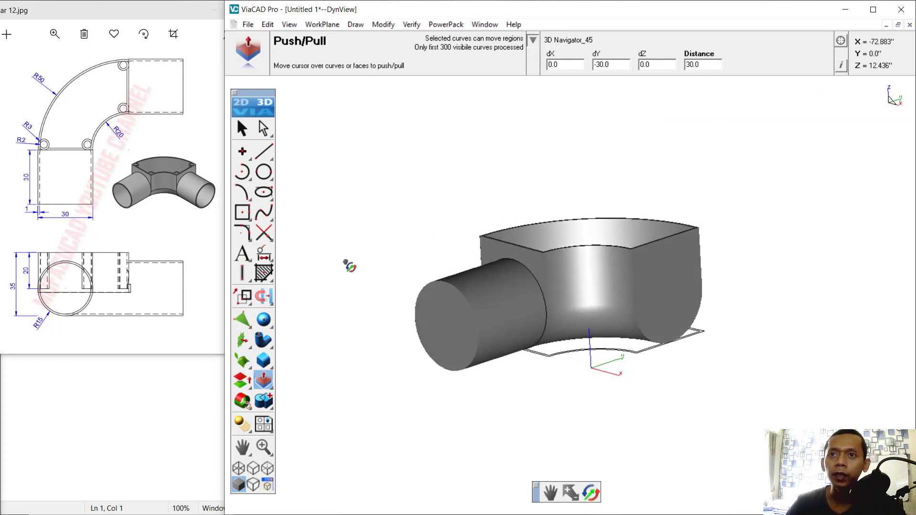
pyautogui.scroll(3, 668, 311)
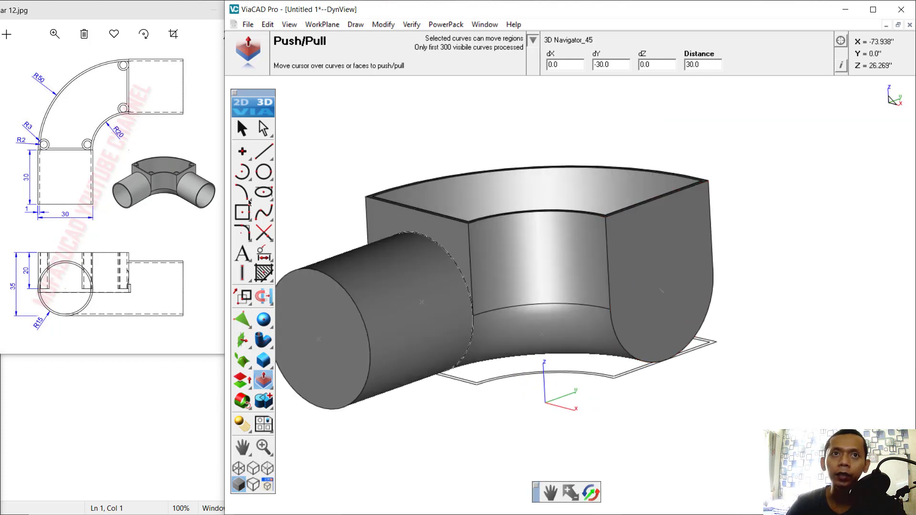
pyautogui.click(264, 171)
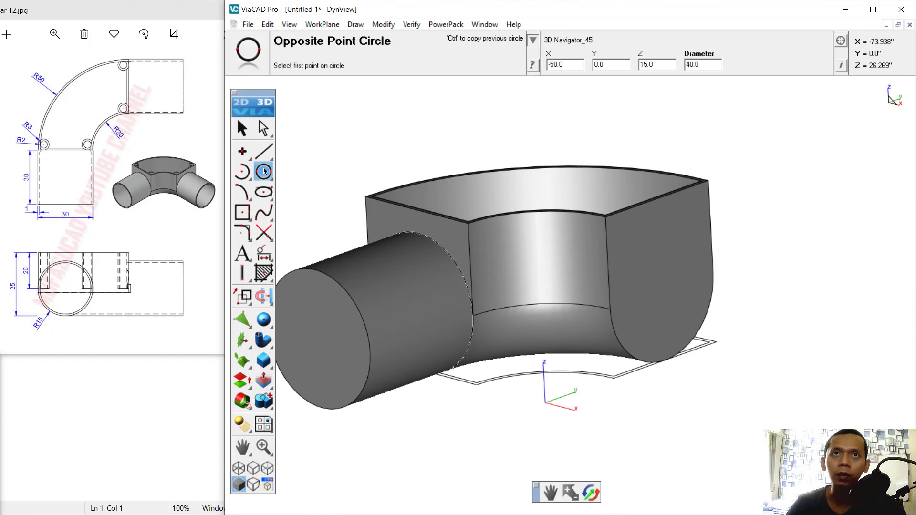
pyautogui.click(321, 25)
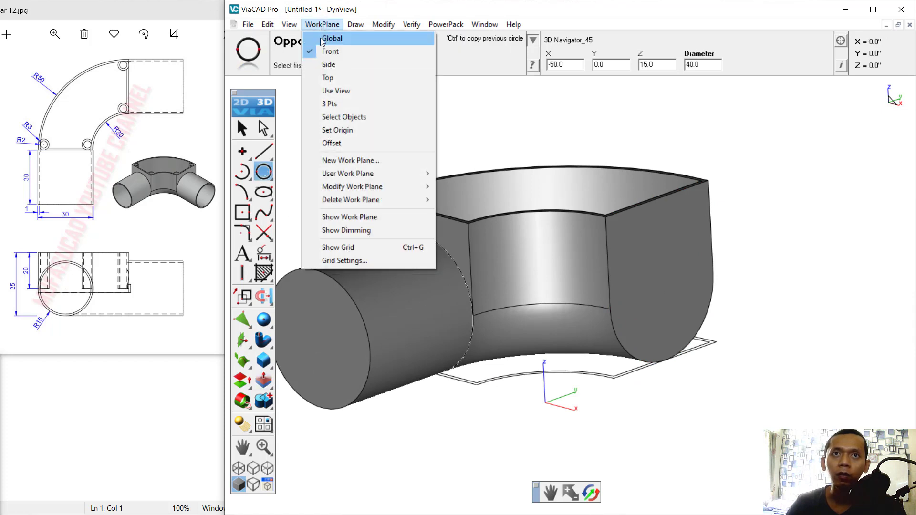
pyautogui.click(359, 116)
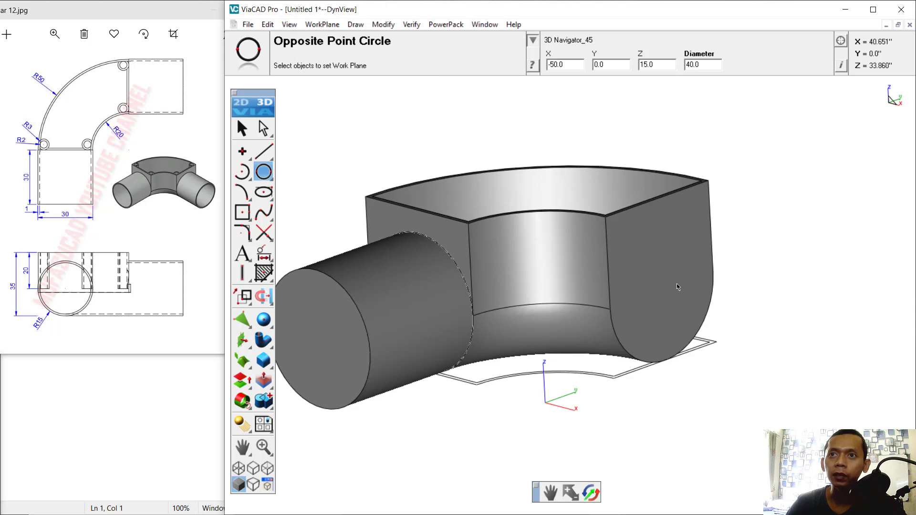
pyautogui.moveTo(672, 281)
pyautogui.click(702, 290)
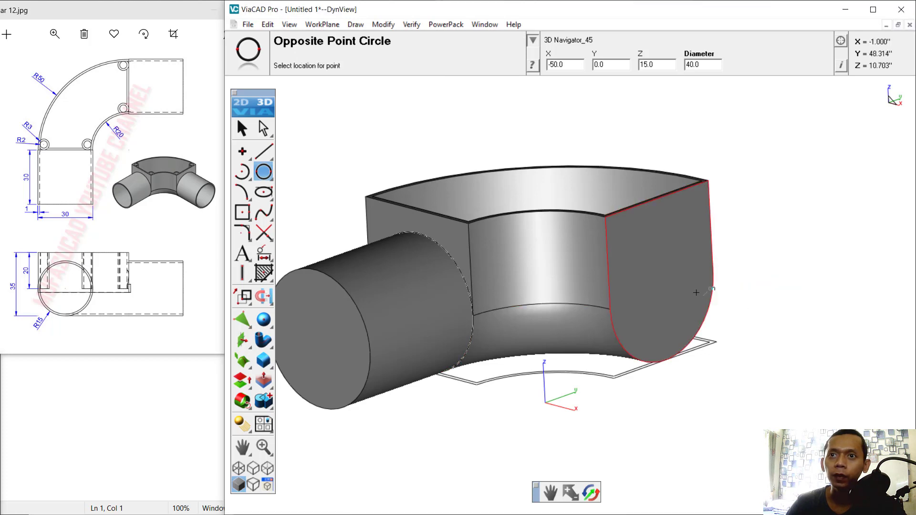
pyautogui.click(611, 309)
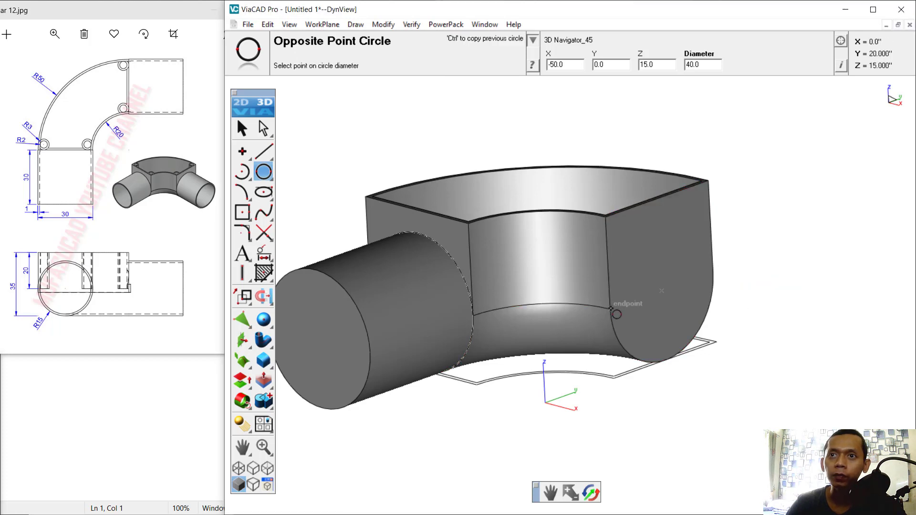
pyautogui.click(712, 275)
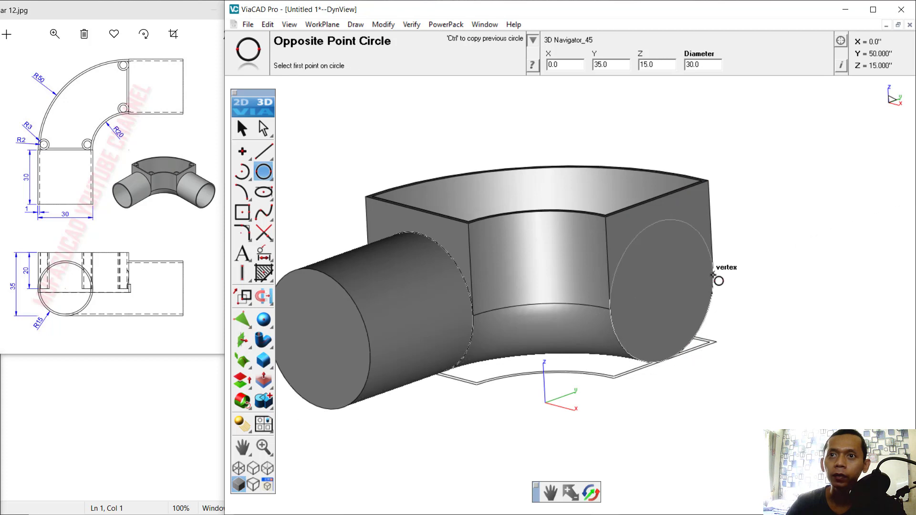
# - Push/Pull the new circle outward 30 to form the second pipe stub
pyautogui.click(264, 380)
pyautogui.moveTo(668, 298); pyautogui.dragTo(762, 355)
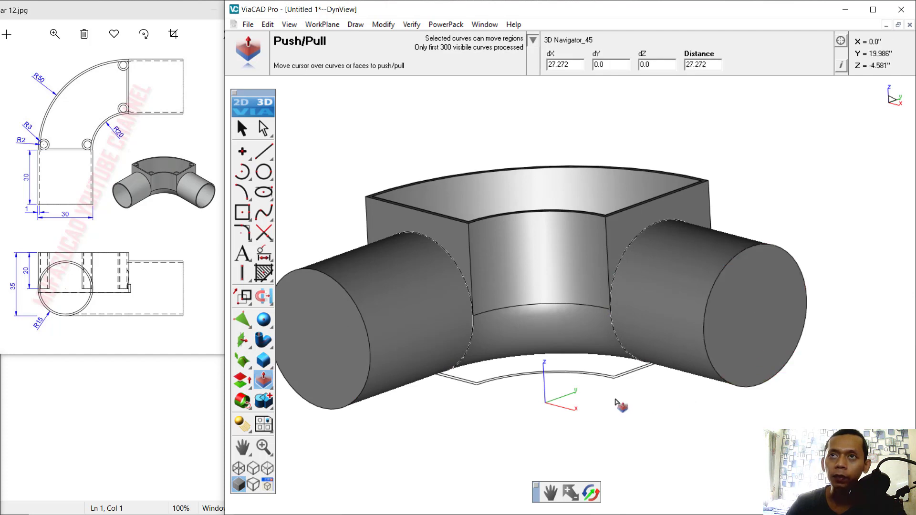
pyautogui.write('3')
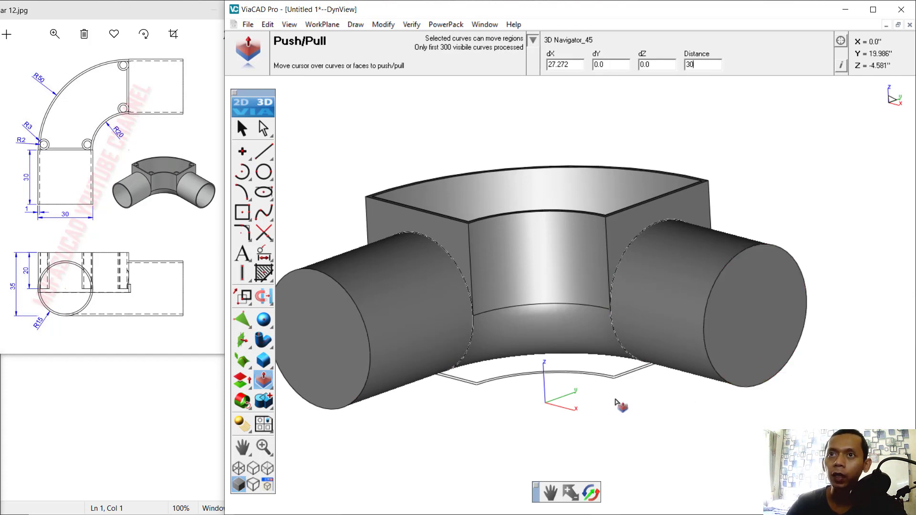
pyautogui.write('0')
pyautogui.press('Return')
pyautogui.moveTo(817, 210); pyautogui.dragTo(814, 211, button='middle')
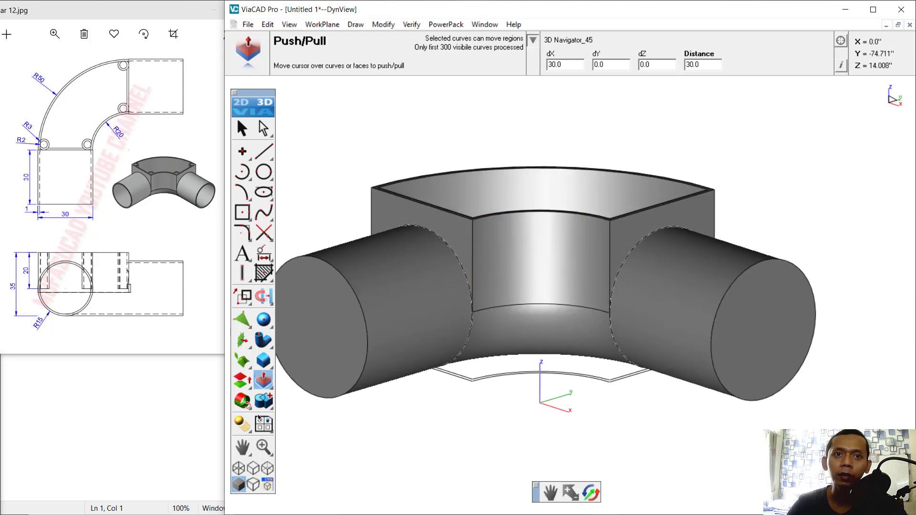
pyautogui.click(264, 401)
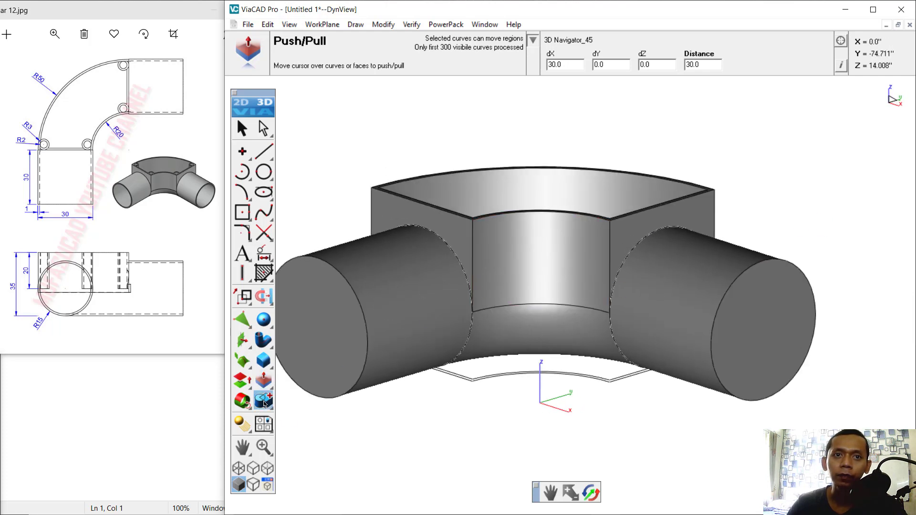
pyautogui.click(577, 287)
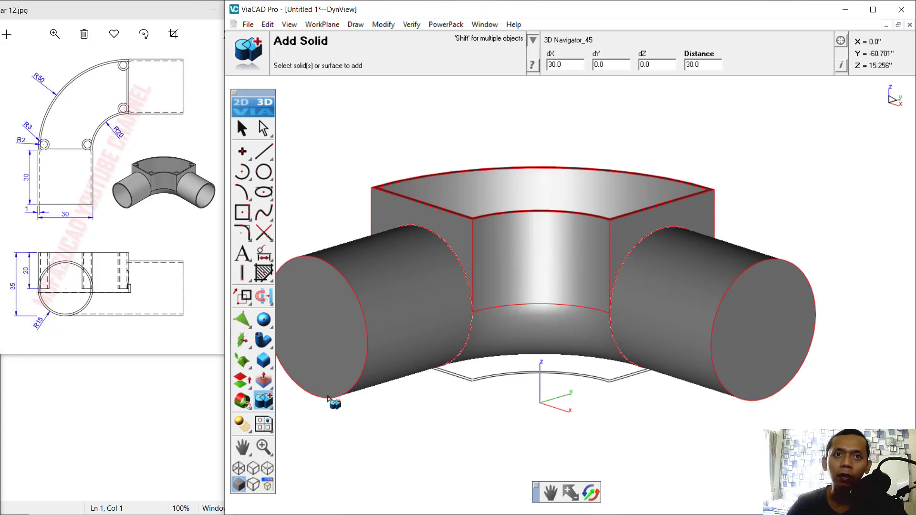
# - Offset the outer end circles of both pipe stubs inward by 1
pyautogui.scroll(2, 374, 286)
pyautogui.scroll(-3, 328, 262)
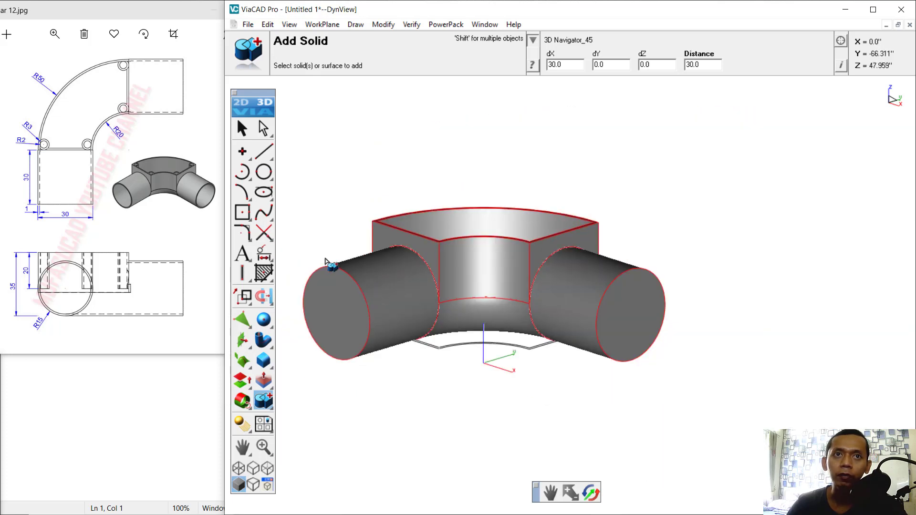
pyautogui.click(266, 236)
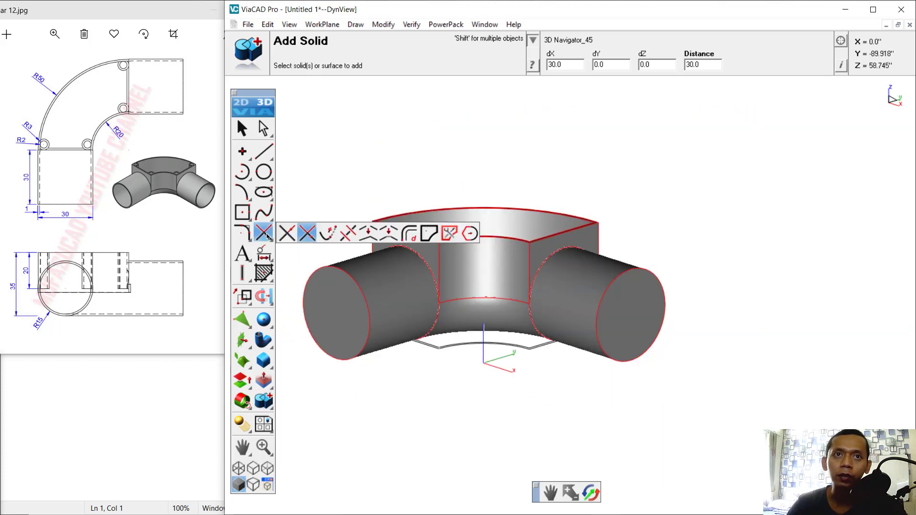
pyautogui.click(408, 235)
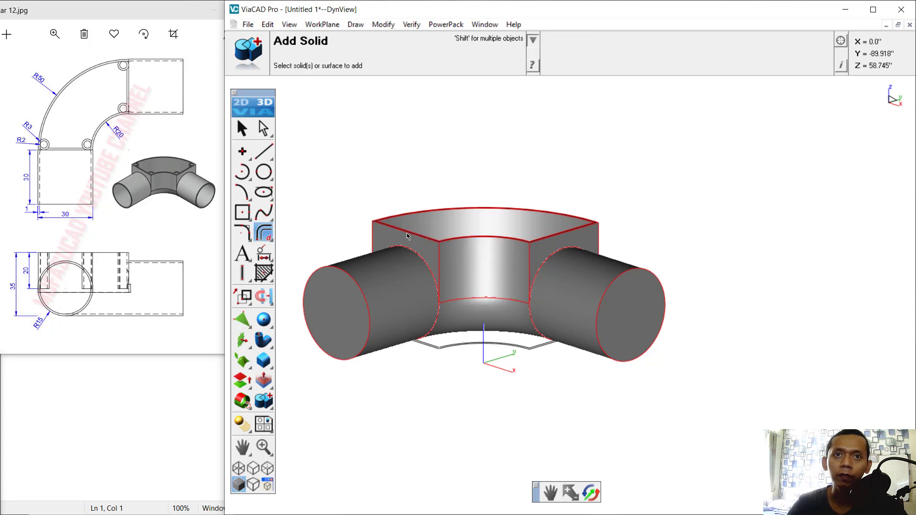
pyautogui.click(357, 286)
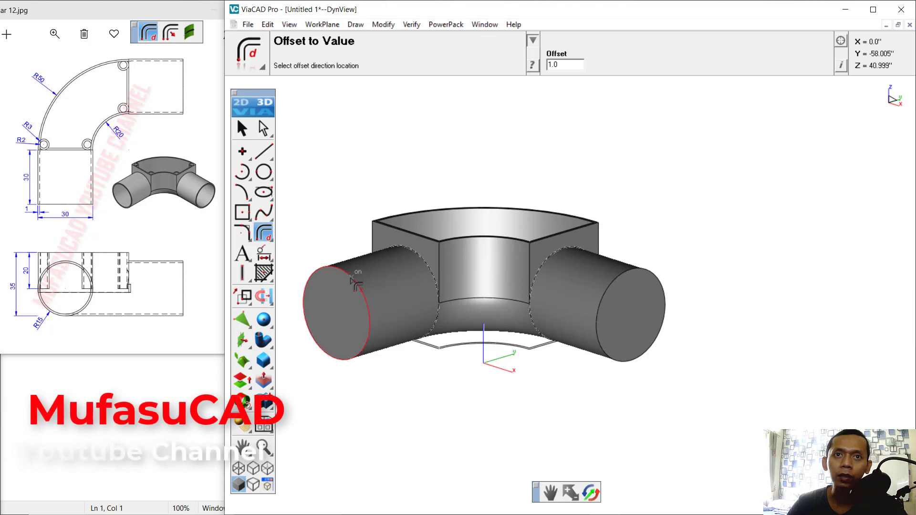
pyautogui.click(336, 305)
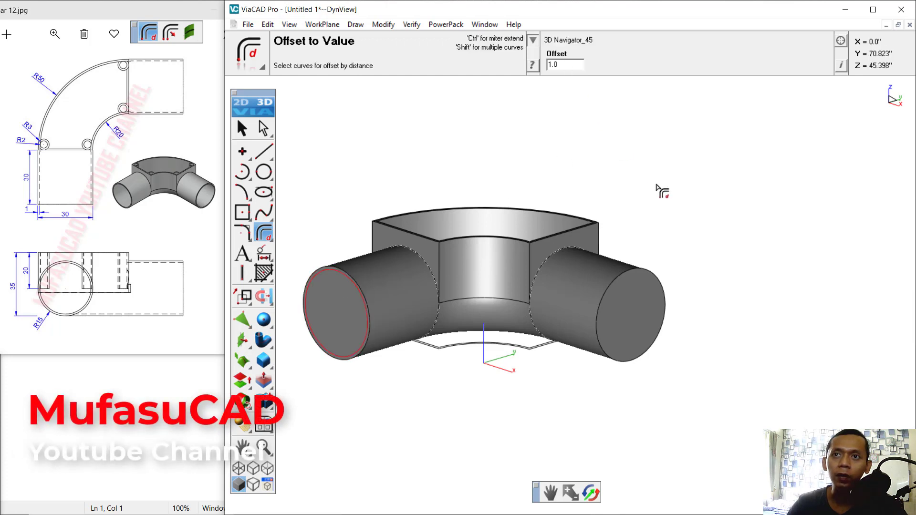
pyautogui.click(662, 283)
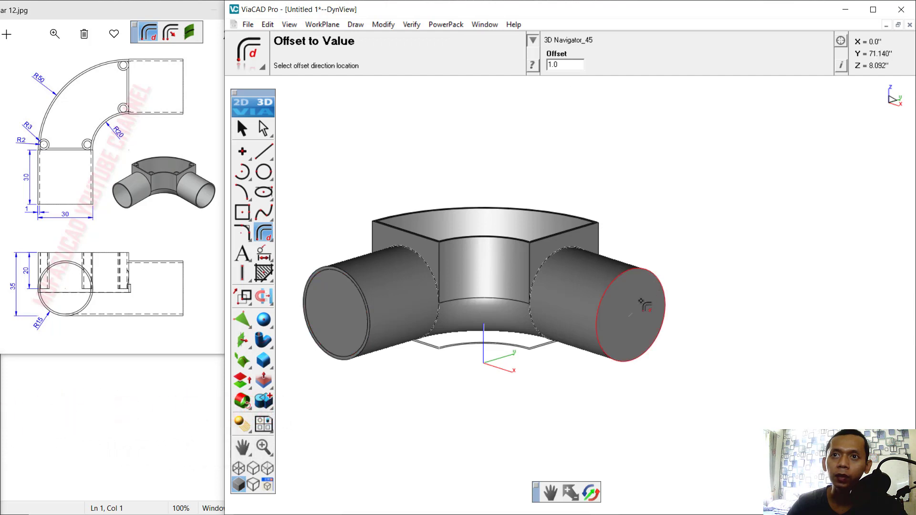
pyautogui.click(639, 310)
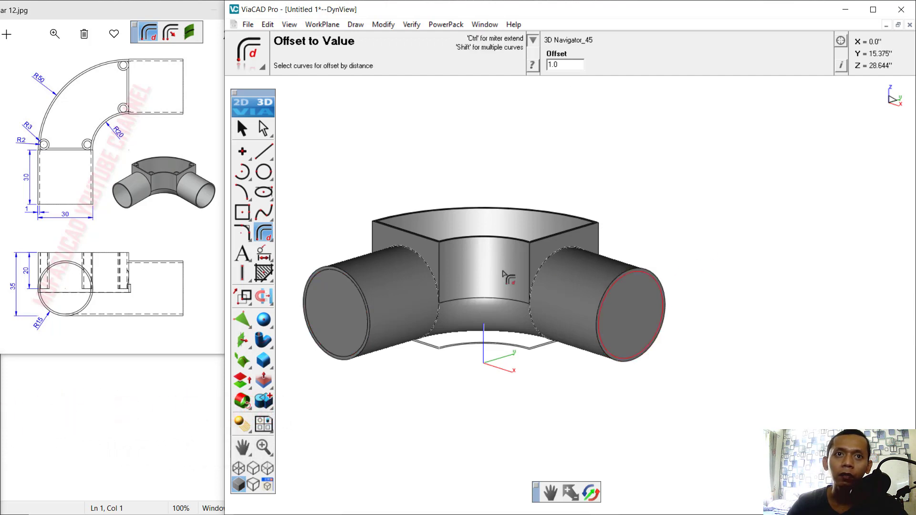
# - Hollow the pipe stub extending along X by pushing its inner circle inward 31
pyautogui.click(263, 380)
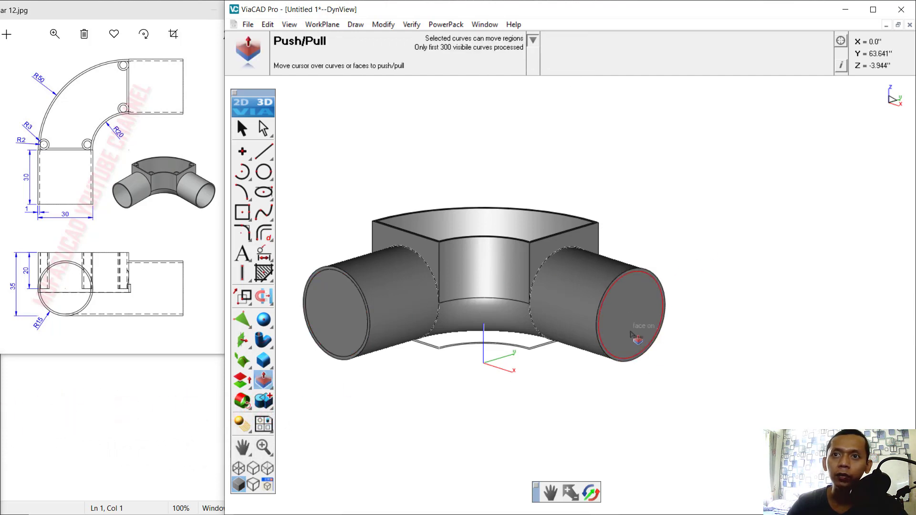
pyautogui.moveTo(631, 332); pyautogui.dragTo(594, 317)
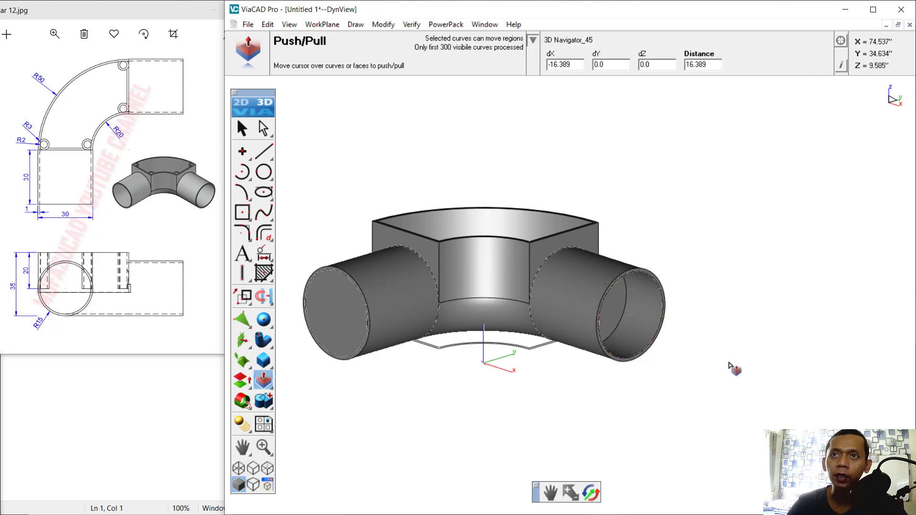
pyautogui.write('3')
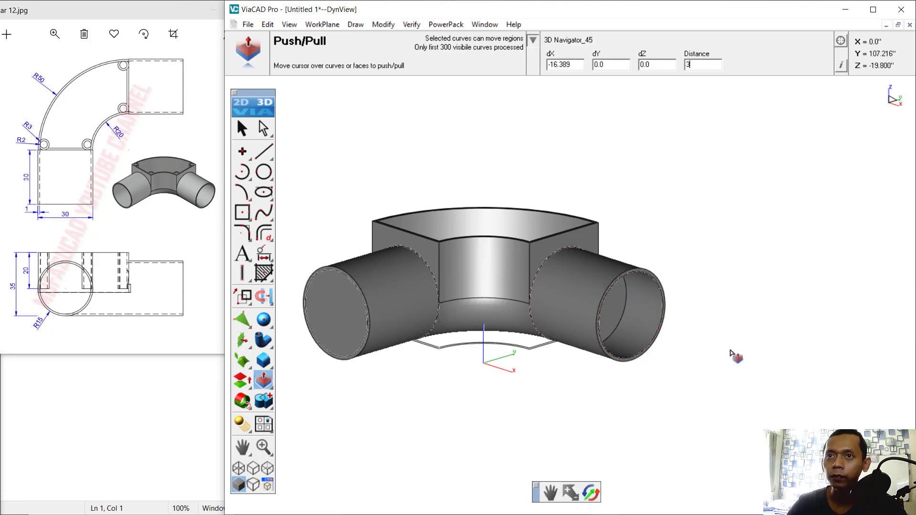
pyautogui.write('1')
pyautogui.press('Return')
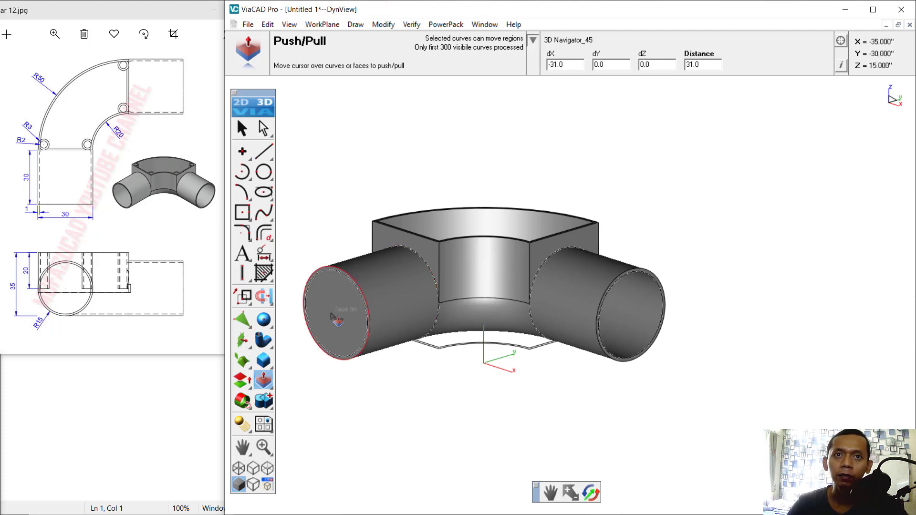
# - Select the inner offset circle on the other stub's end and push its region inward 31 to hollow the stub
pyautogui.click(242, 128)
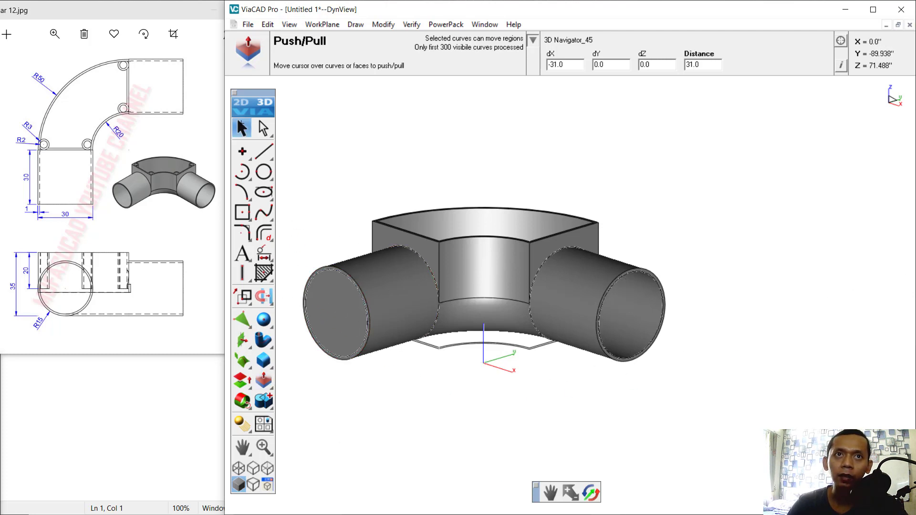
pyautogui.click(350, 282)
pyautogui.click(363, 280)
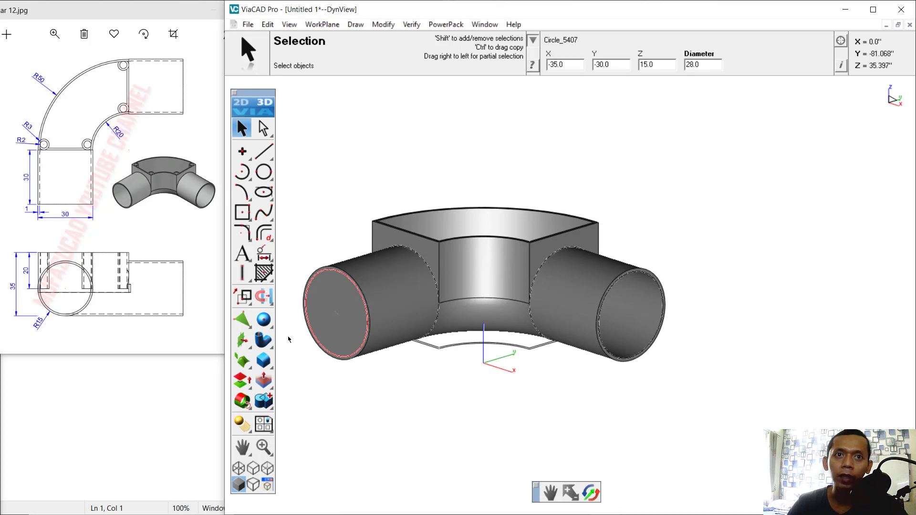
pyautogui.click(265, 385)
pyautogui.click(342, 330)
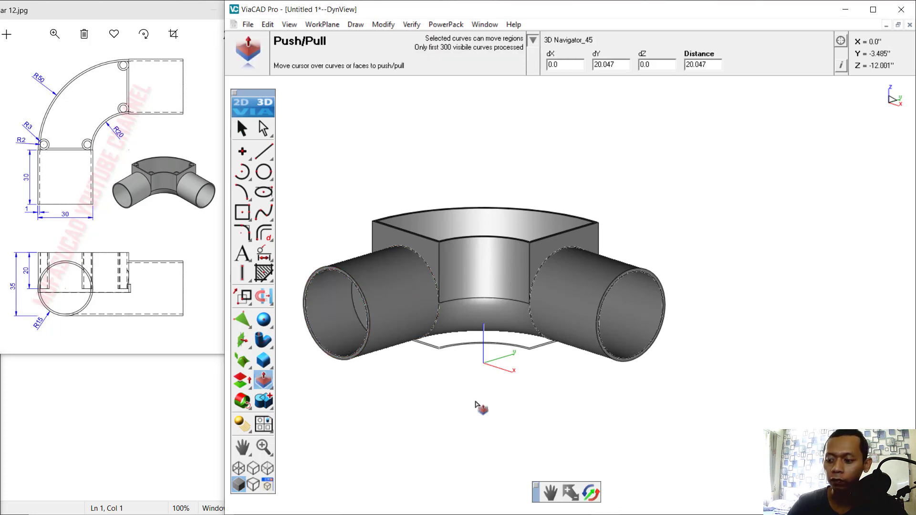
pyautogui.write('31')
pyautogui.press('Return')
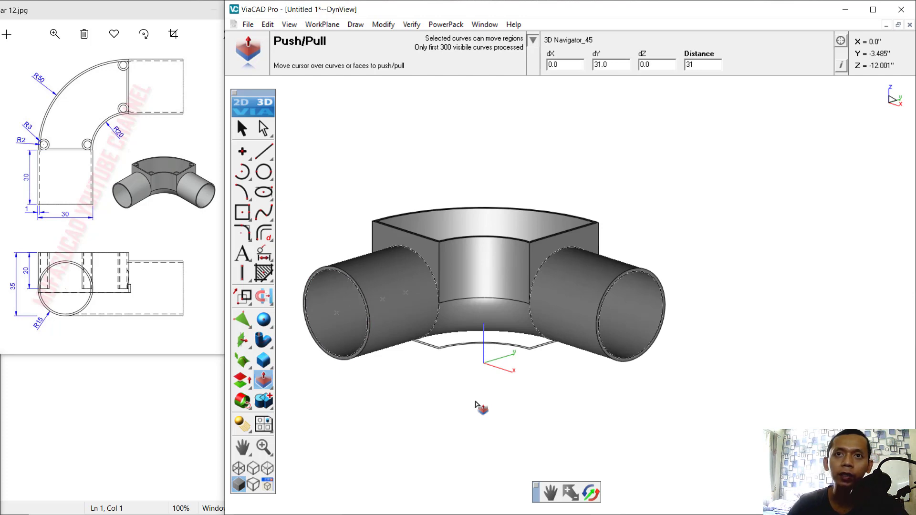
# - Examine the hollowed stubs and the elbow's rounded interior beside the front end wall, then return to object selection
pyautogui.moveTo(462, 334); pyautogui.dragTo(337, 398, button='middle')
pyautogui.moveTo(425, 415); pyautogui.dragTo(592, 309, button='middle')
pyautogui.scroll(2, 420, 339)
pyautogui.scroll(-6, 420, 339)
pyautogui.scroll(10, 386, 315)
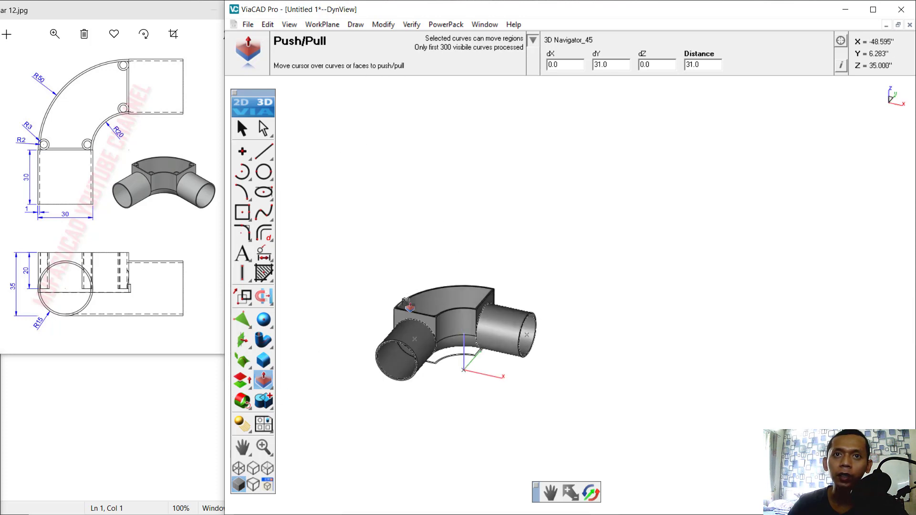
pyautogui.moveTo(566, 304); pyautogui.dragTo(552, 432, button='middle')
pyautogui.click(550, 492)
pyautogui.moveTo(540, 414); pyautogui.dragTo(579, 219)
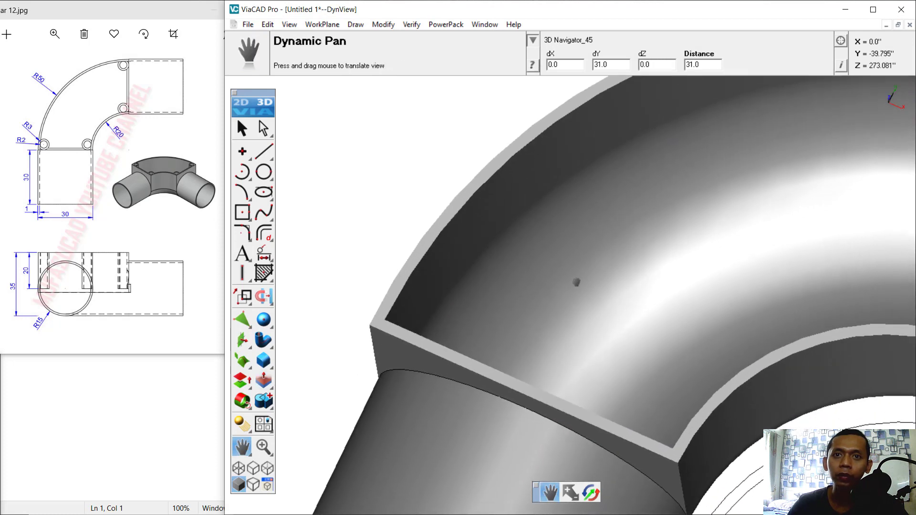
pyautogui.click(242, 128)
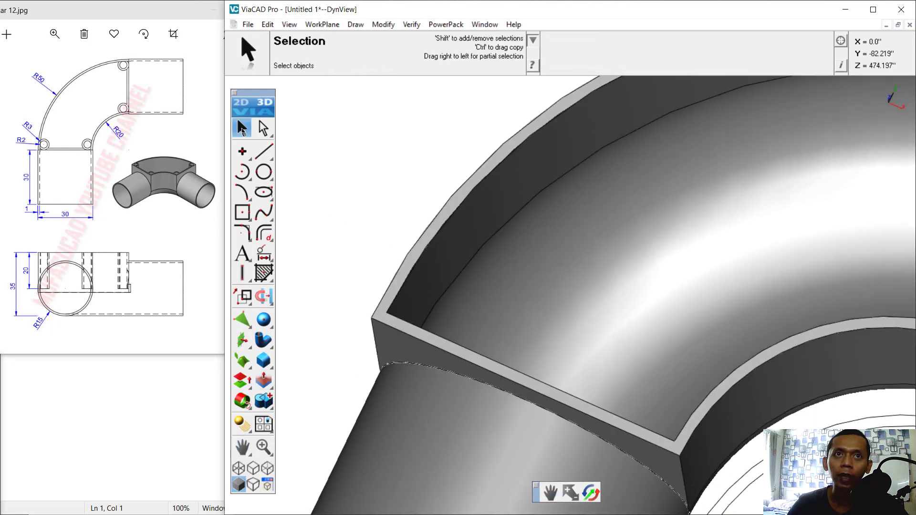
# - Start a Tangent Point Circle on the box rim's top face, using the rim's outer R50 arc edge as the first tangent
pyautogui.click(263, 173)
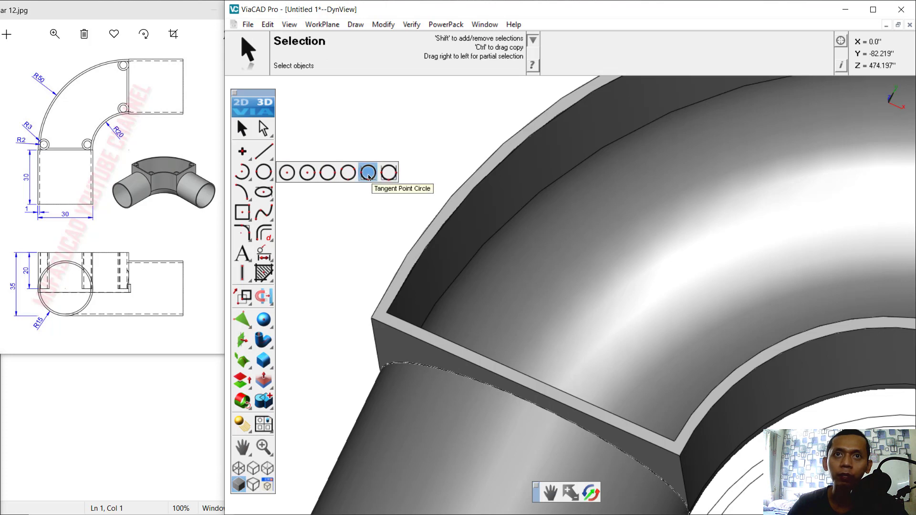
pyautogui.click(368, 178)
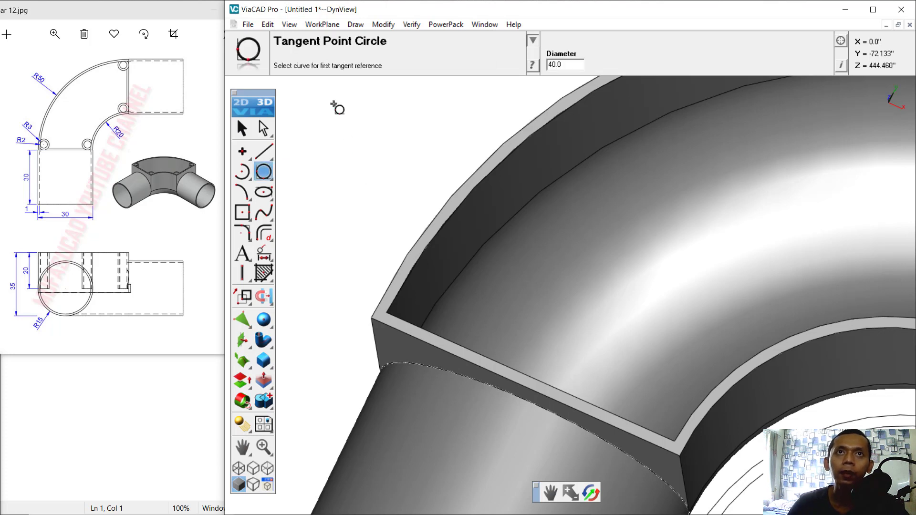
pyautogui.click(332, 25)
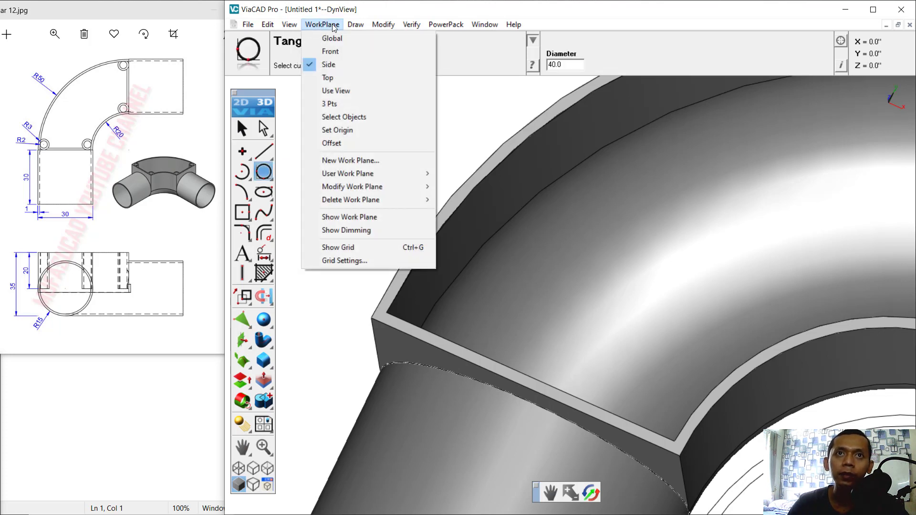
pyautogui.click(345, 117)
pyautogui.click(384, 317)
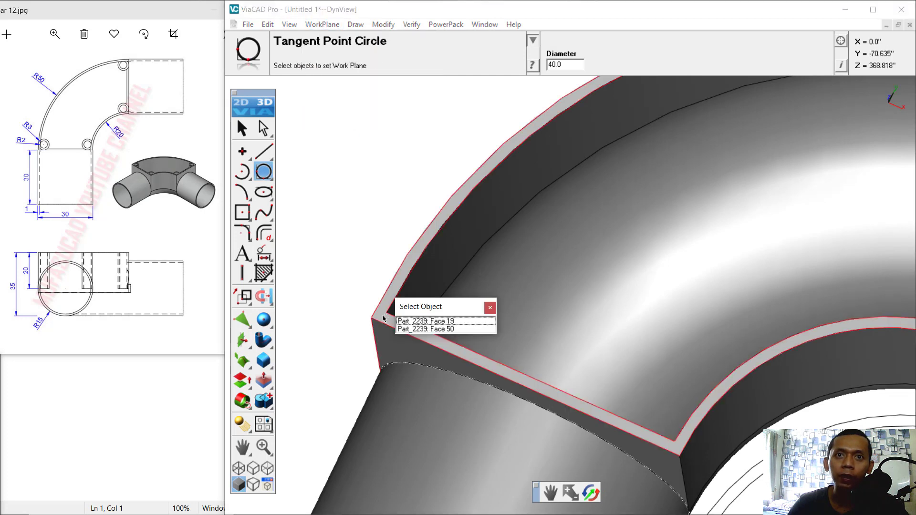
pyautogui.click(413, 322)
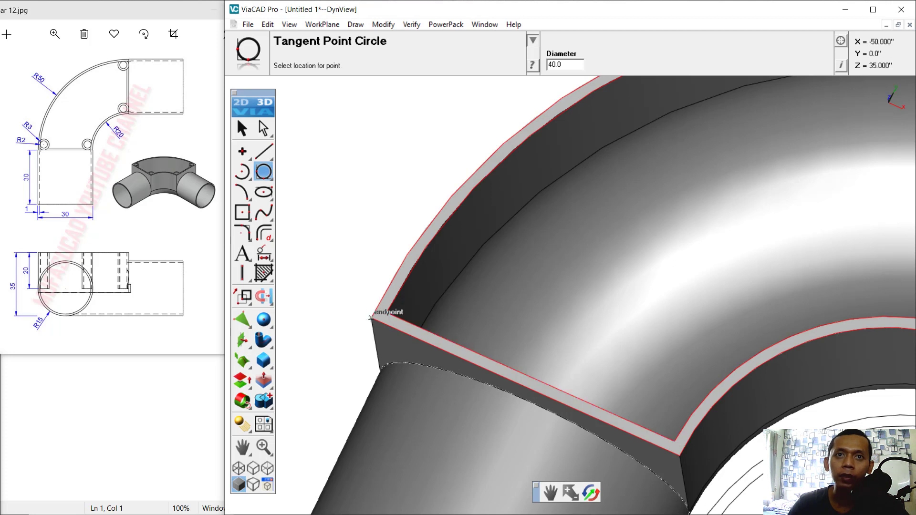
pyautogui.scroll(2, 396, 277)
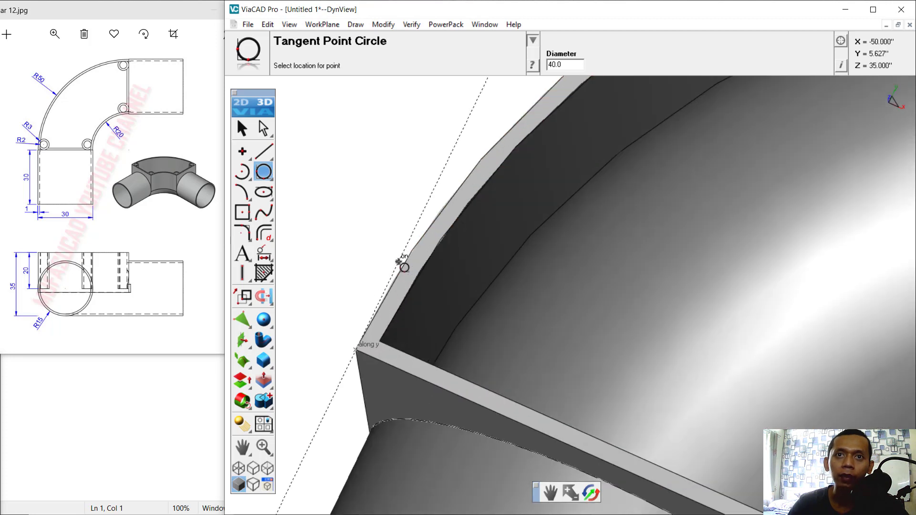
pyautogui.click(423, 239)
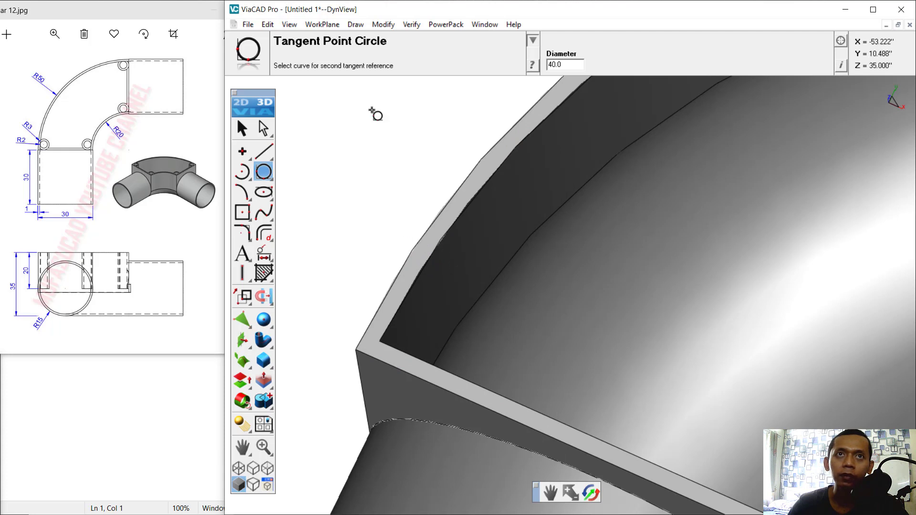
# - Complete the outer-corner circle tangent to the adjoining straight edge on the rim's top face and set its diameter to 6
pyautogui.click(322, 24)
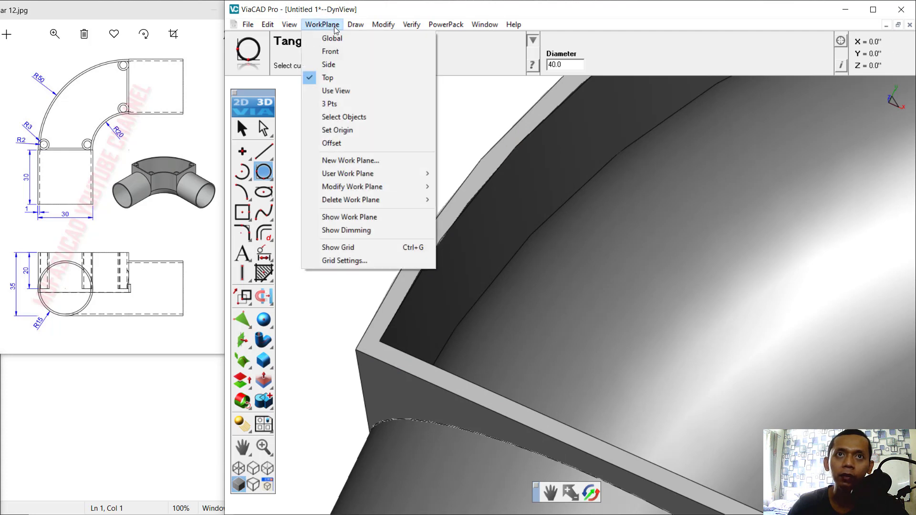
pyautogui.click(359, 118)
pyautogui.click(373, 346)
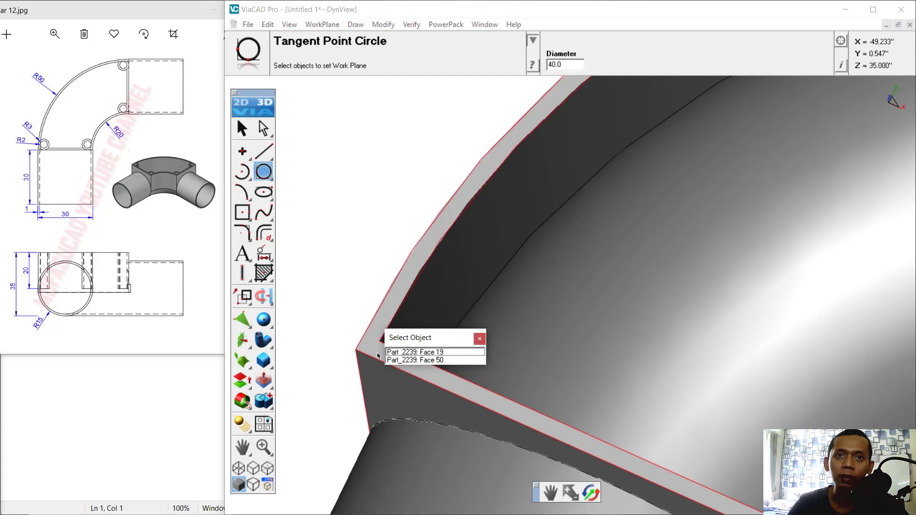
pyautogui.click(403, 351)
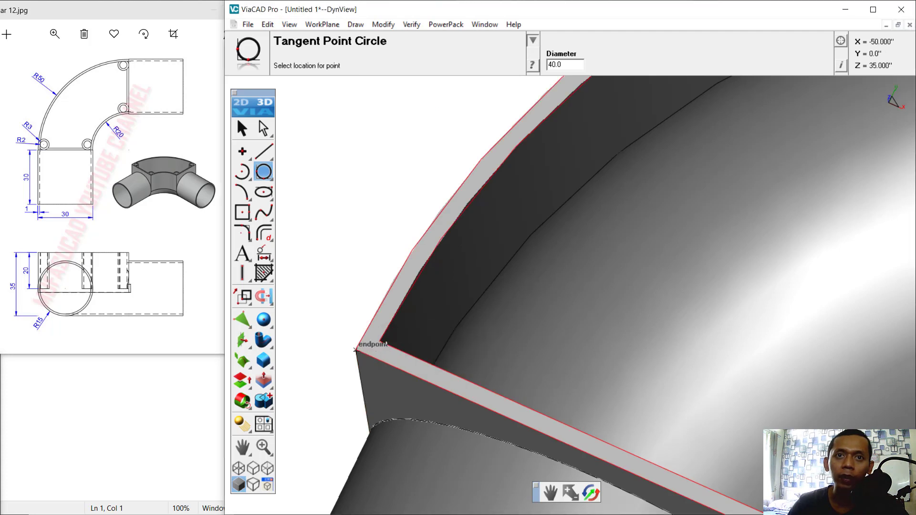
pyautogui.click(479, 407)
pyautogui.scroll(-5, 587, 303)
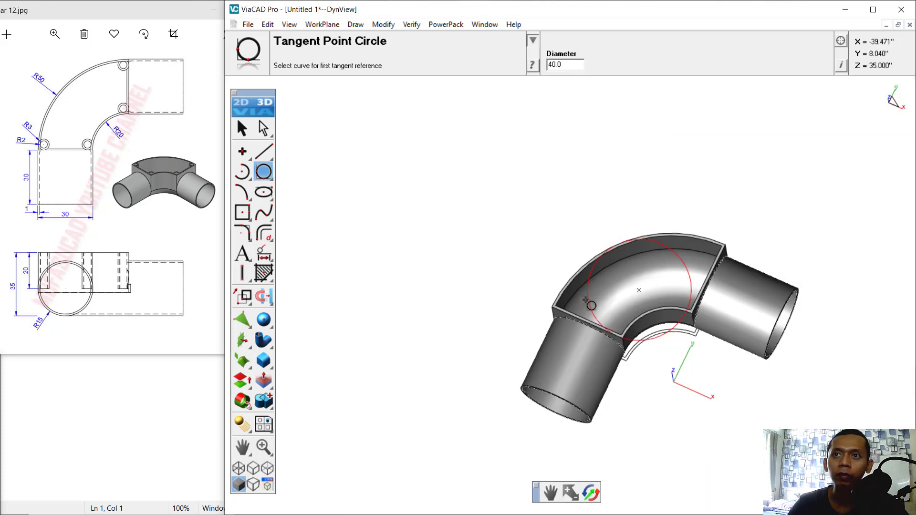
pyautogui.scroll(2, 639, 291)
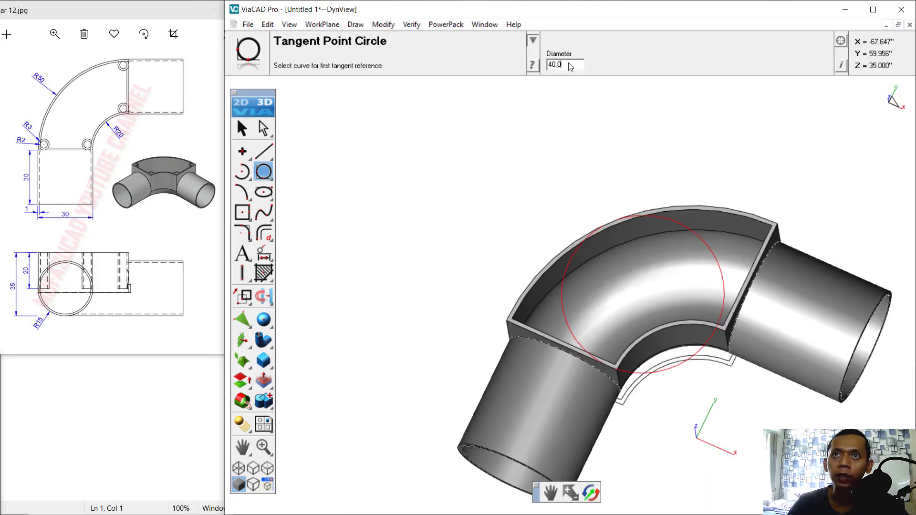
pyautogui.write('6')
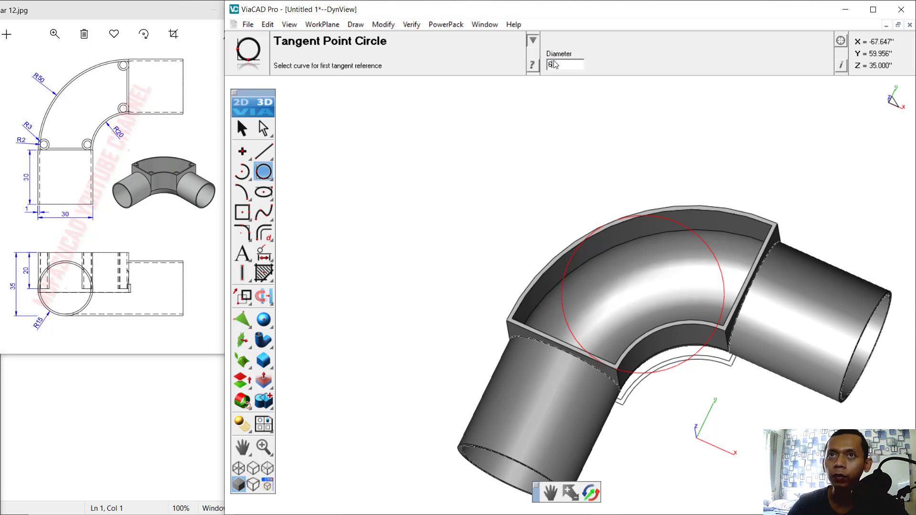
pyautogui.write('.')
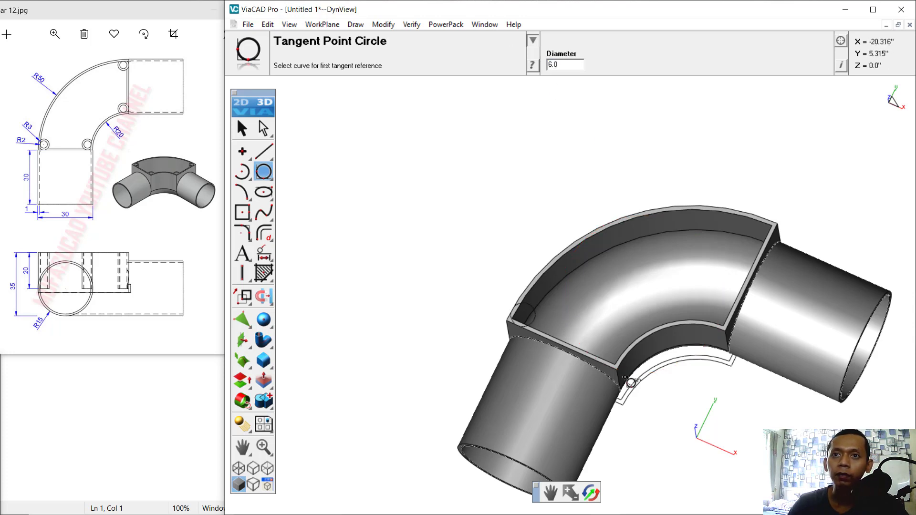
# - Draw a diameter 6 circle on the rim's top face, tangent to the same end's straight edge and the inner R20 arc edge
pyautogui.scroll(3, 630, 381)
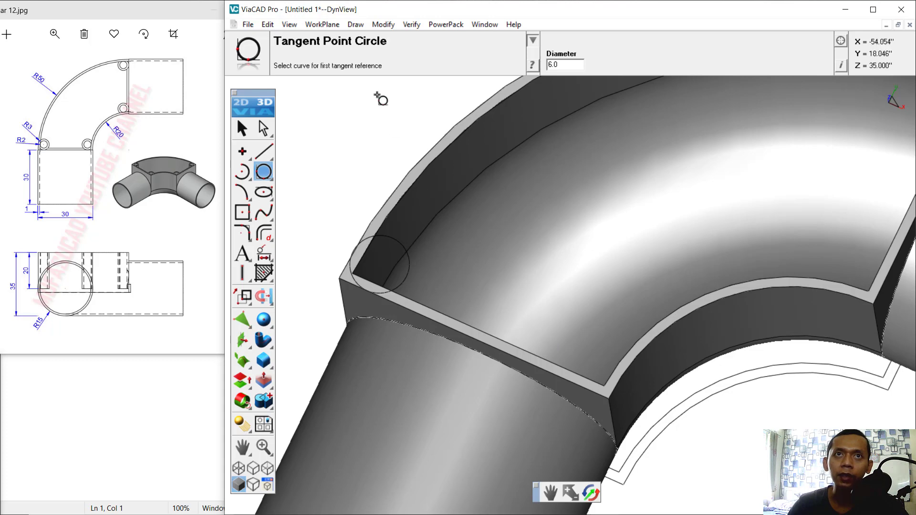
pyautogui.click(322, 25)
pyautogui.click(351, 119)
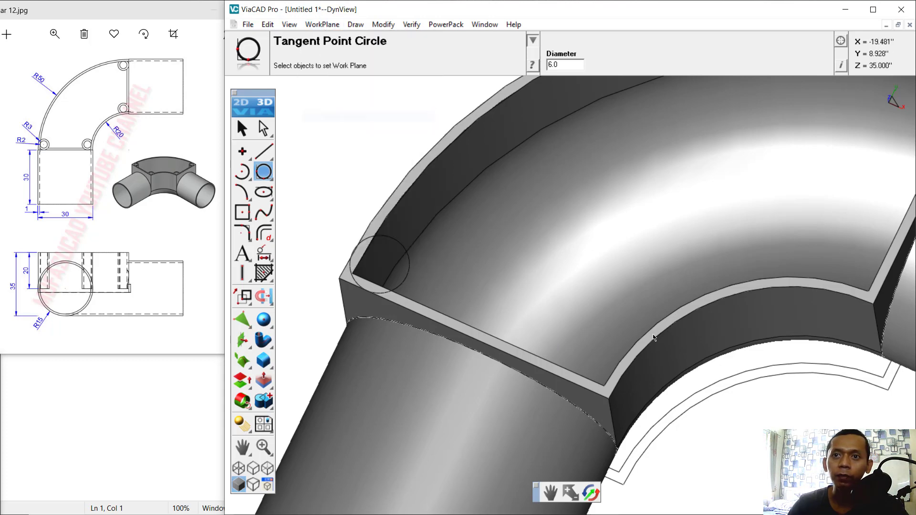
pyautogui.scroll(2, 623, 366)
pyautogui.click(601, 406)
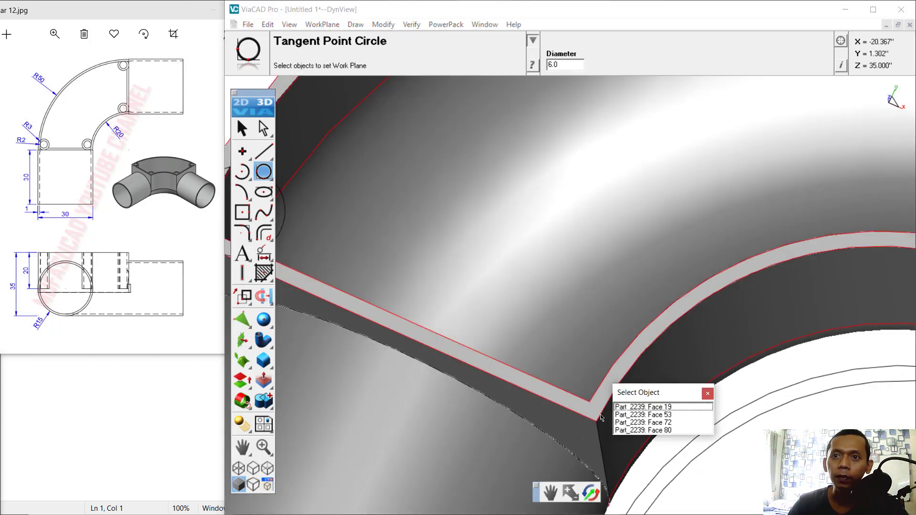
pyautogui.click(621, 407)
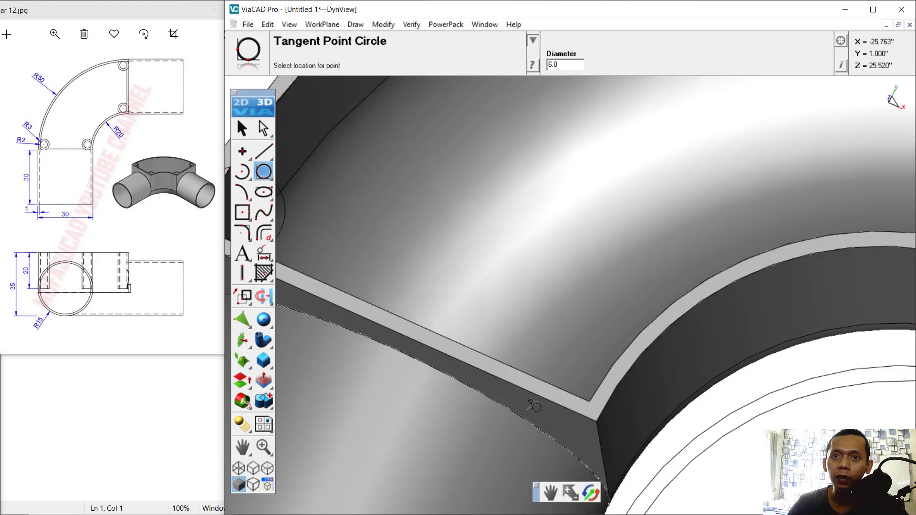
pyautogui.click(520, 391)
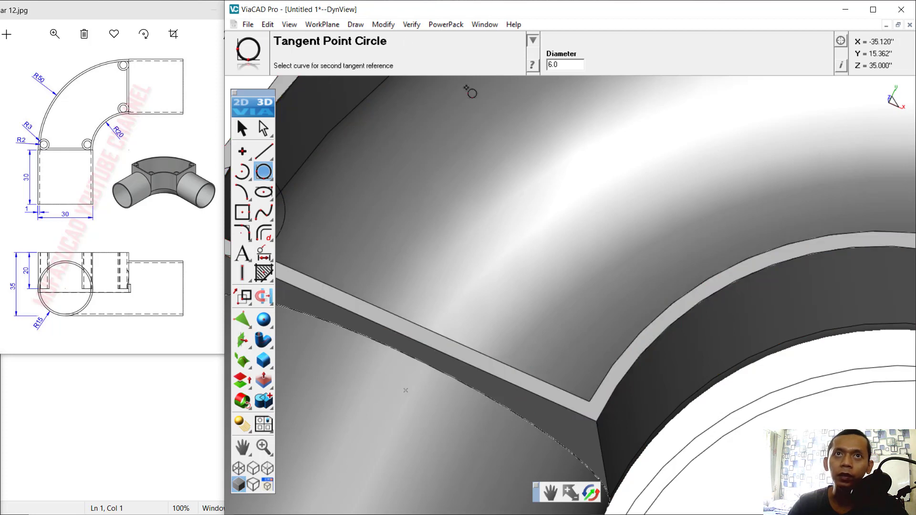
pyautogui.click(322, 24)
pyautogui.click(344, 117)
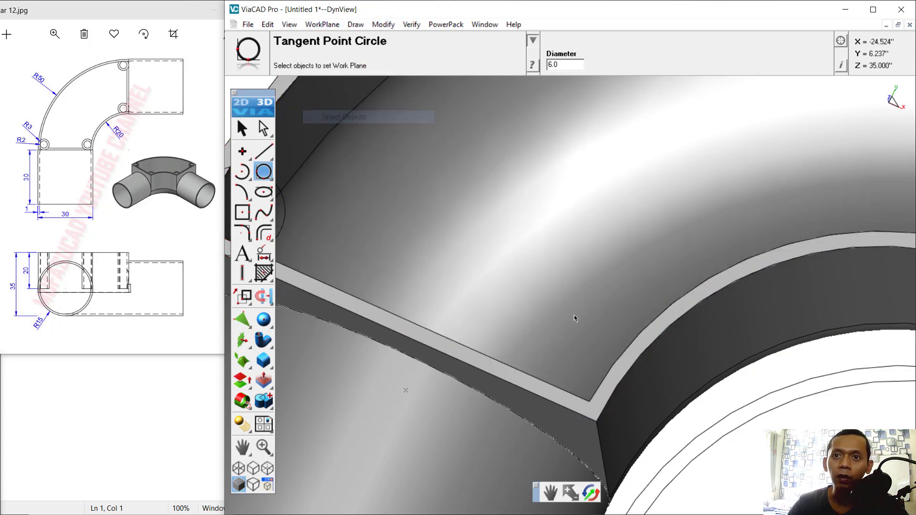
pyautogui.click(591, 411)
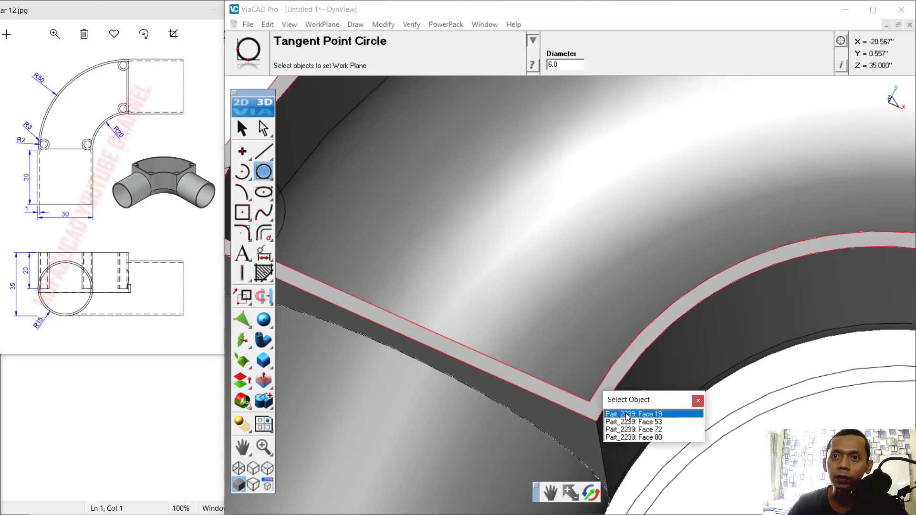
pyautogui.click(626, 415)
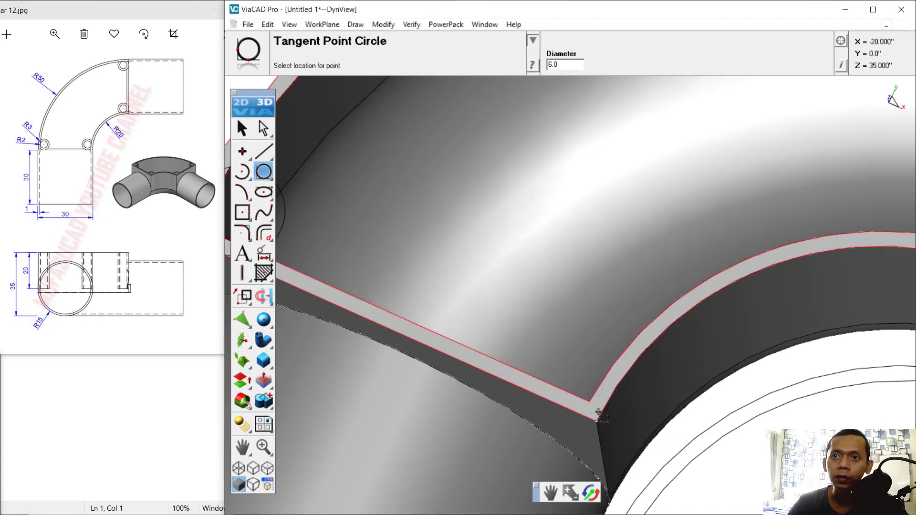
pyautogui.click(652, 352)
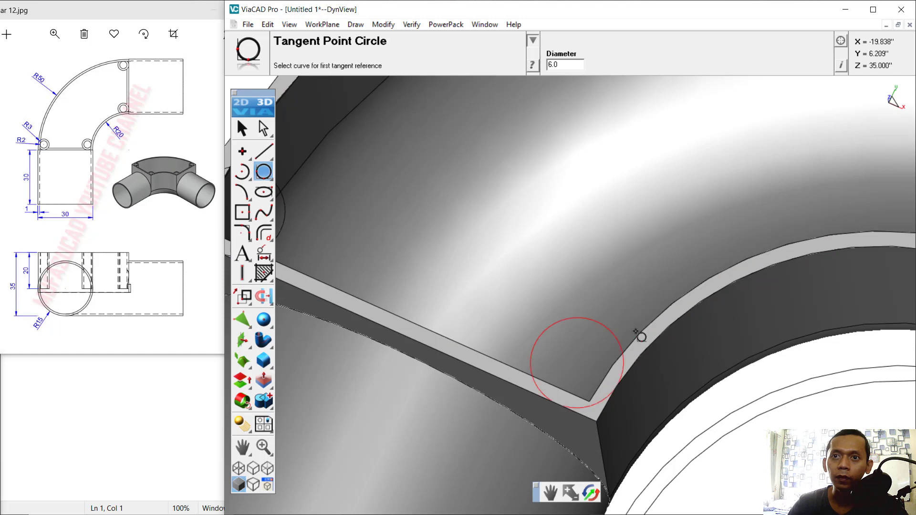
# - Draw a diameter 6 circle at the inner corner beside the X-direction stub, tangent to the inner arc and that end's straight edge
pyautogui.scroll(-5, 640, 331)
pyautogui.scroll(3, 696, 275)
pyautogui.scroll(3, 713, 286)
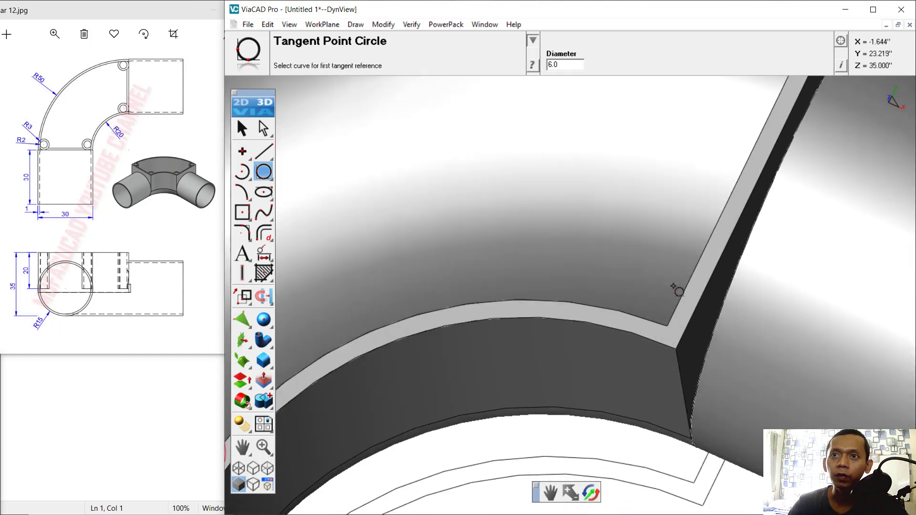
pyautogui.click(326, 24)
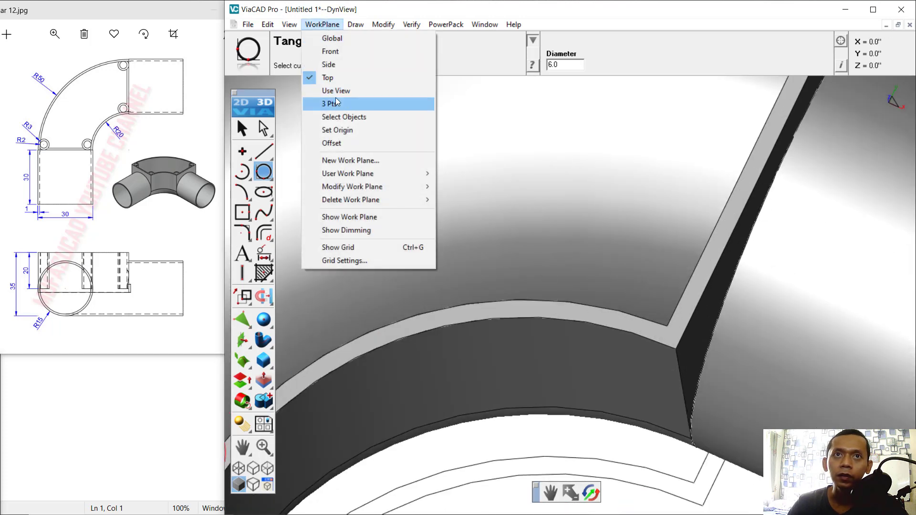
pyautogui.click(342, 117)
pyautogui.click(667, 340)
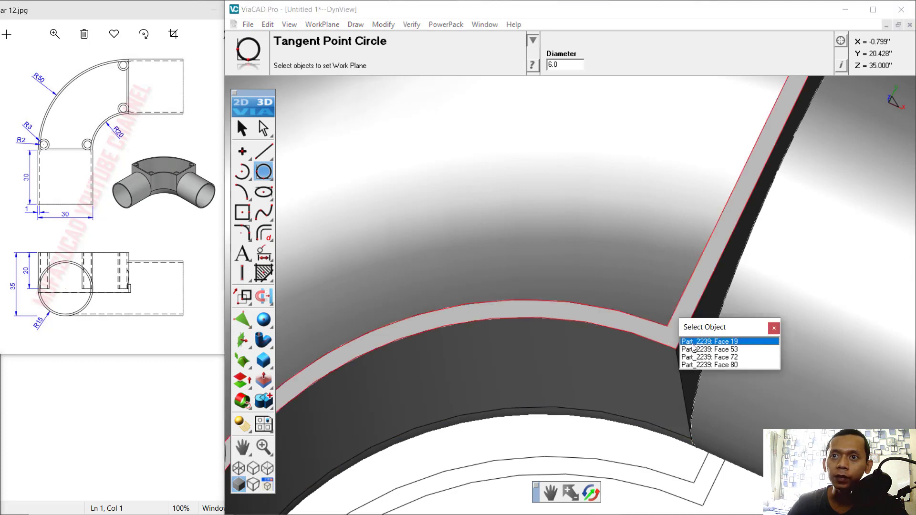
pyautogui.click(693, 342)
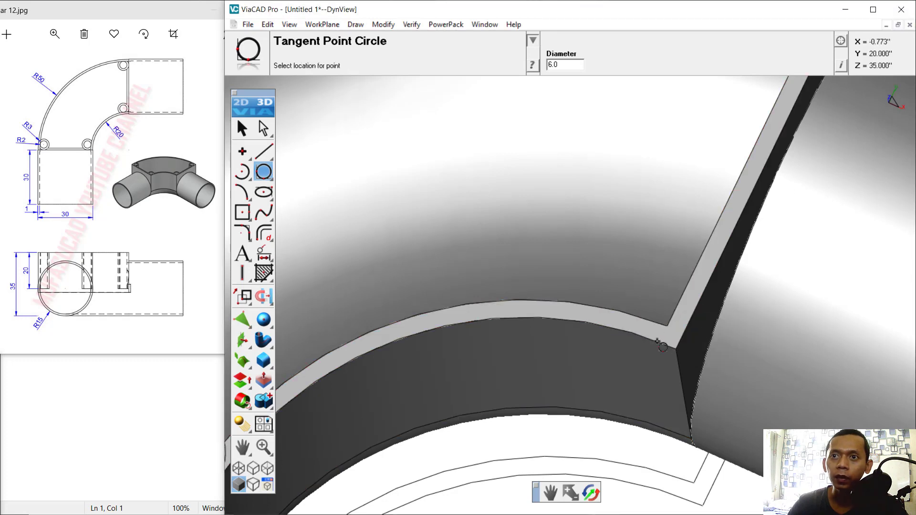
pyautogui.click(602, 327)
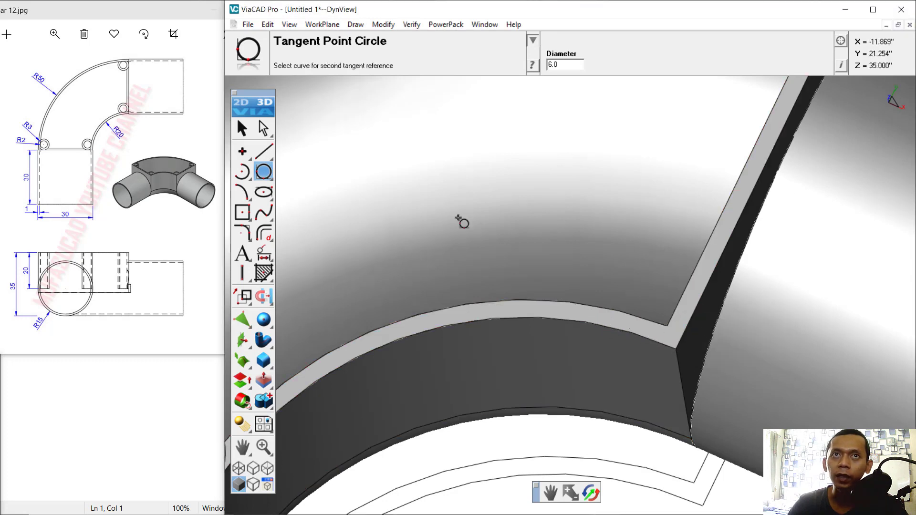
pyautogui.click(322, 24)
pyautogui.click(344, 117)
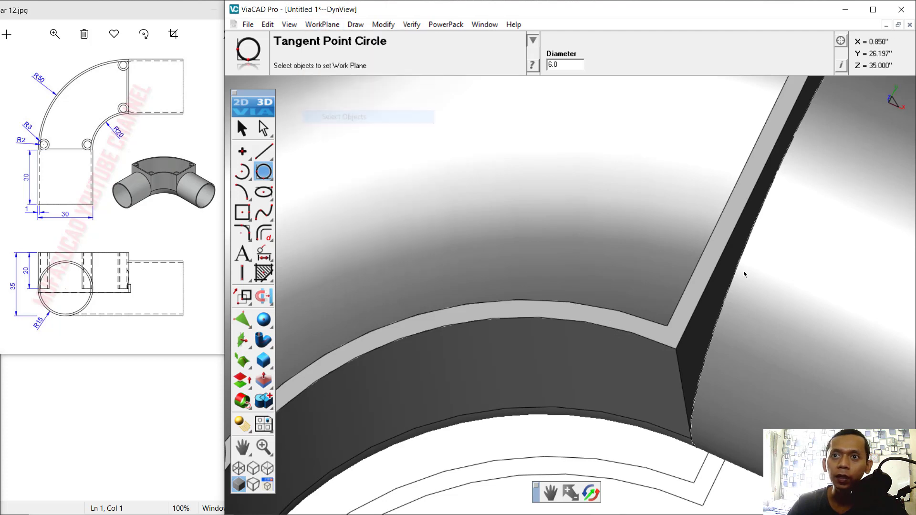
pyautogui.click(672, 342)
pyautogui.click(696, 344)
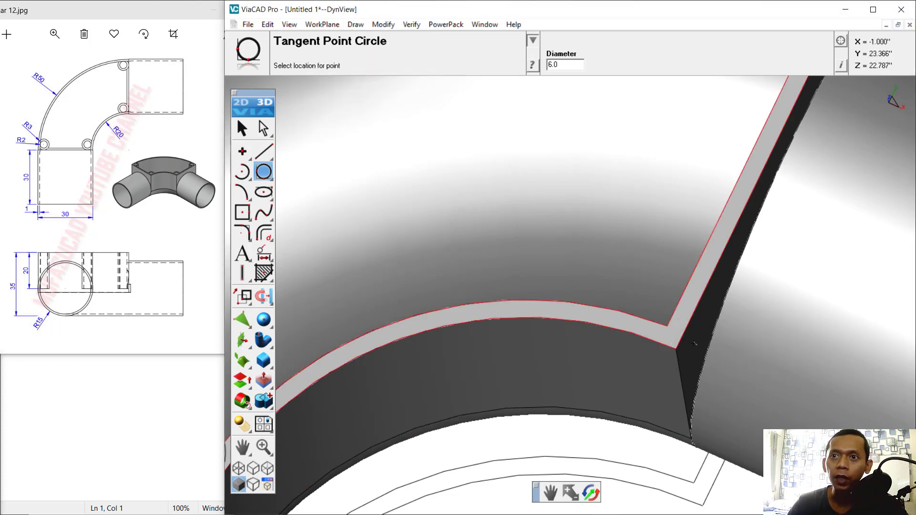
pyautogui.click(723, 253)
# - Draw a diameter 6 circle at the outer corner beside the X-direction stub, tangent to that end's straight edge and the outer R50 arc edge
pyautogui.scroll(-9, 658, 247)
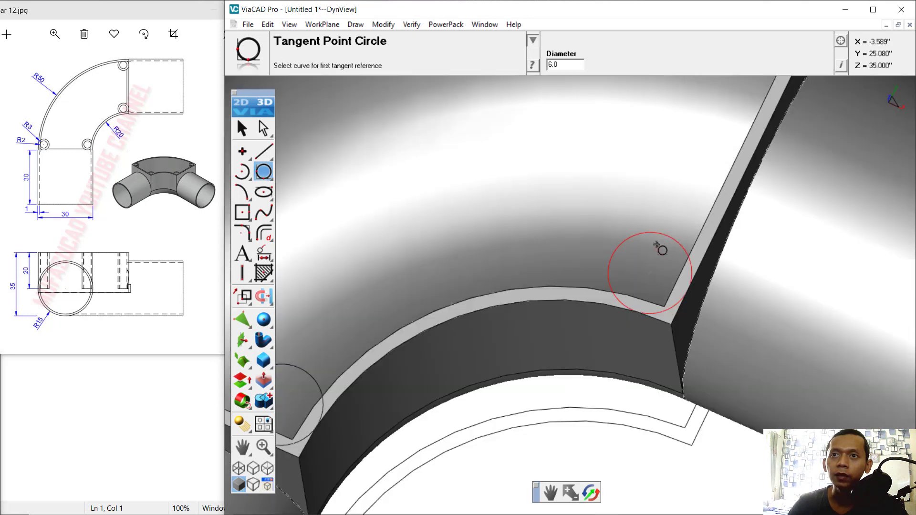
pyautogui.scroll(5, 705, 167)
pyautogui.scroll(4, 705, 166)
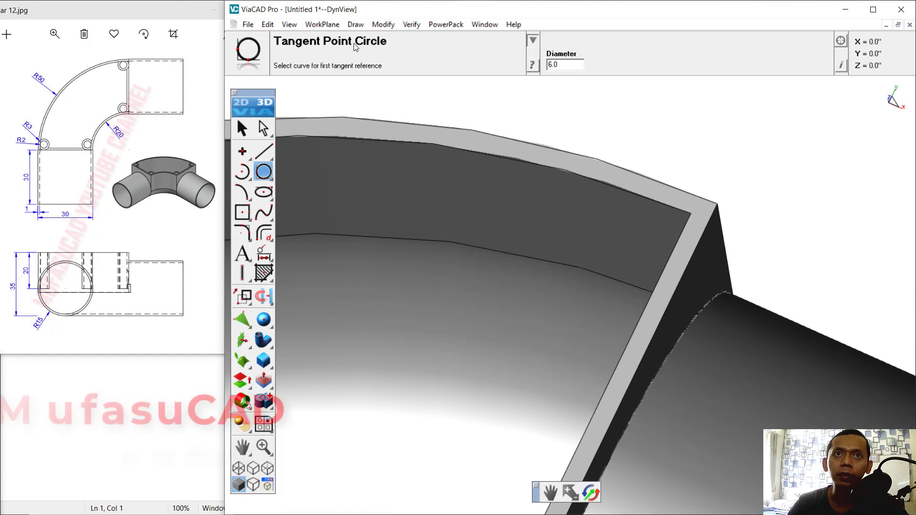
pyautogui.click(322, 24)
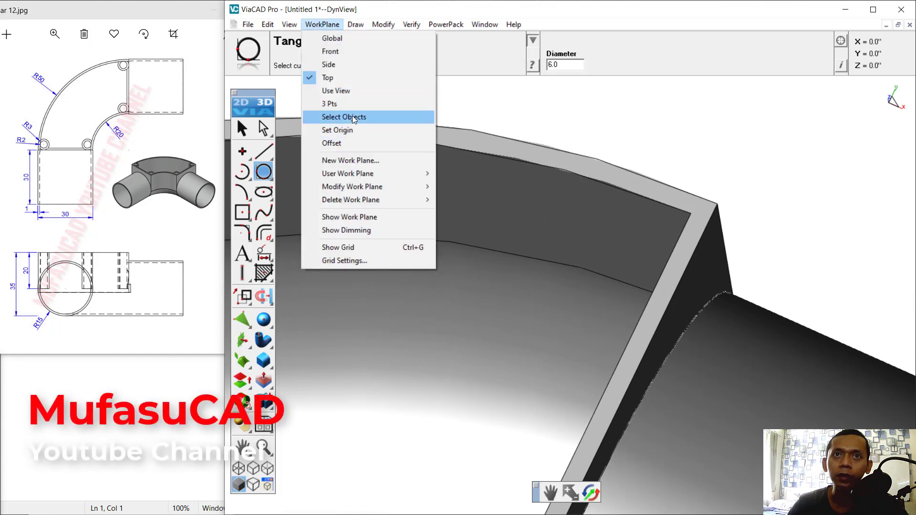
pyautogui.click(352, 116)
pyautogui.click(705, 213)
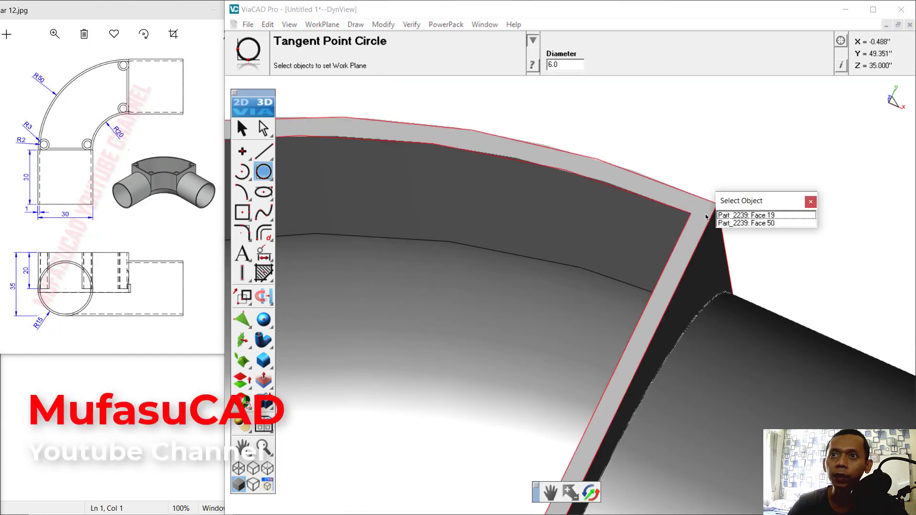
pyautogui.click(744, 213)
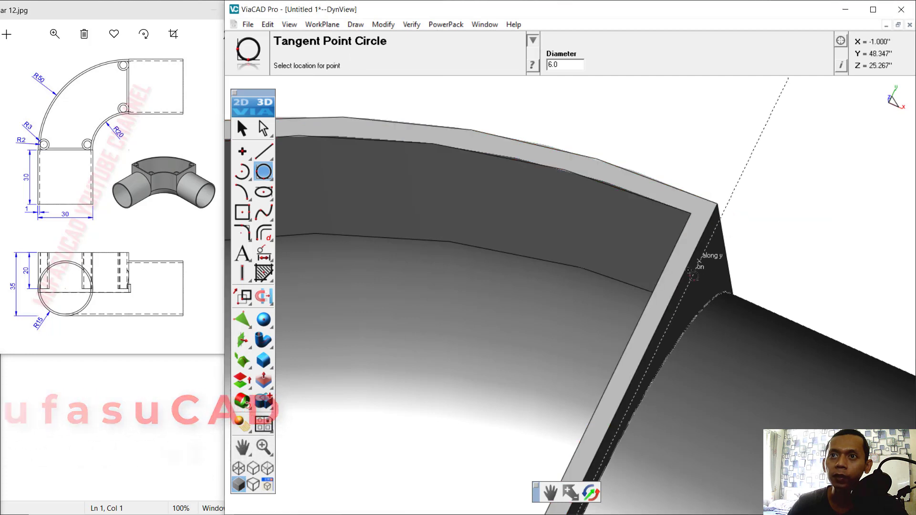
pyautogui.click(683, 275)
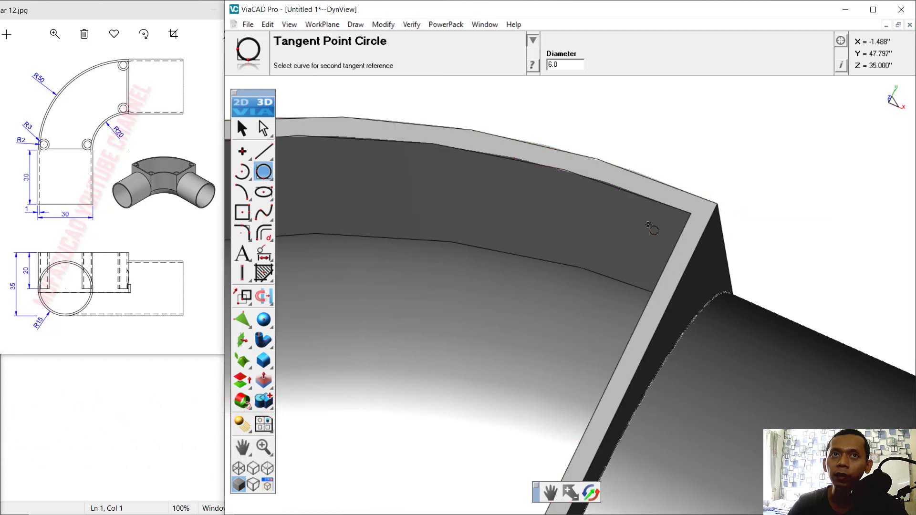
pyautogui.click(322, 25)
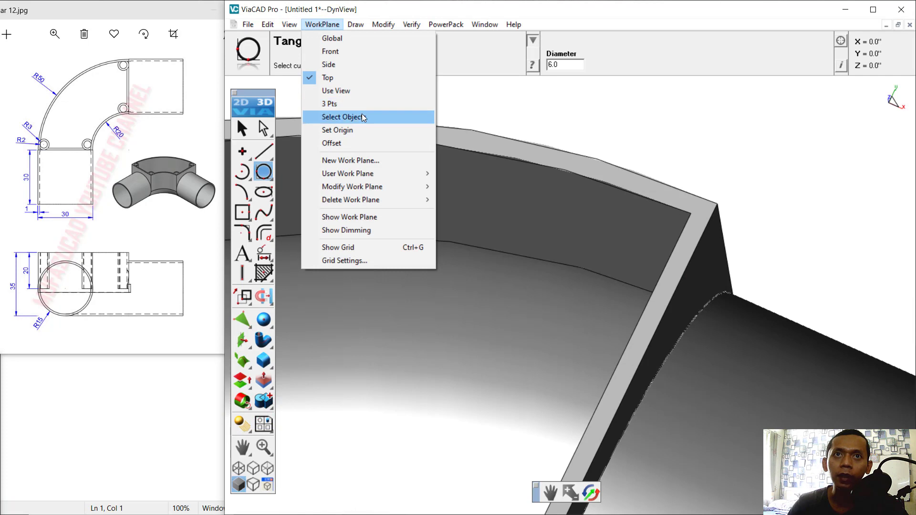
pyautogui.click(362, 114)
pyautogui.click(702, 210)
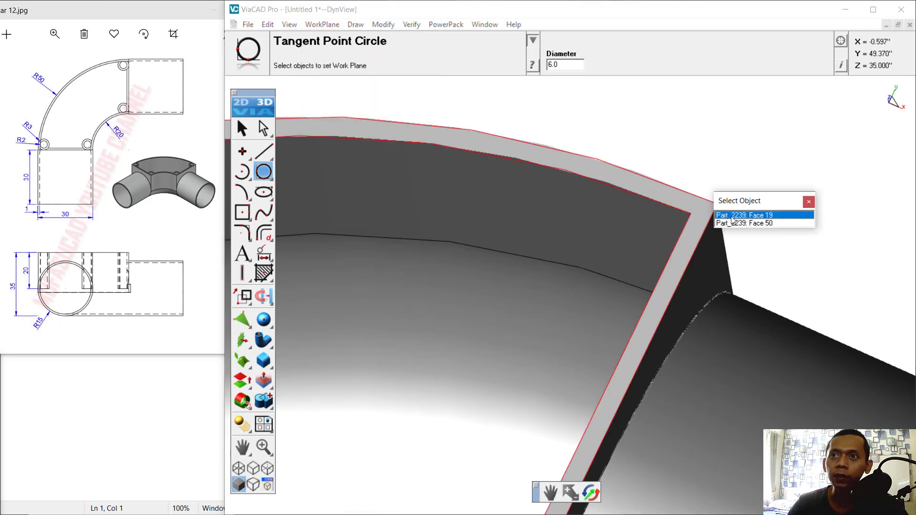
pyautogui.click(733, 219)
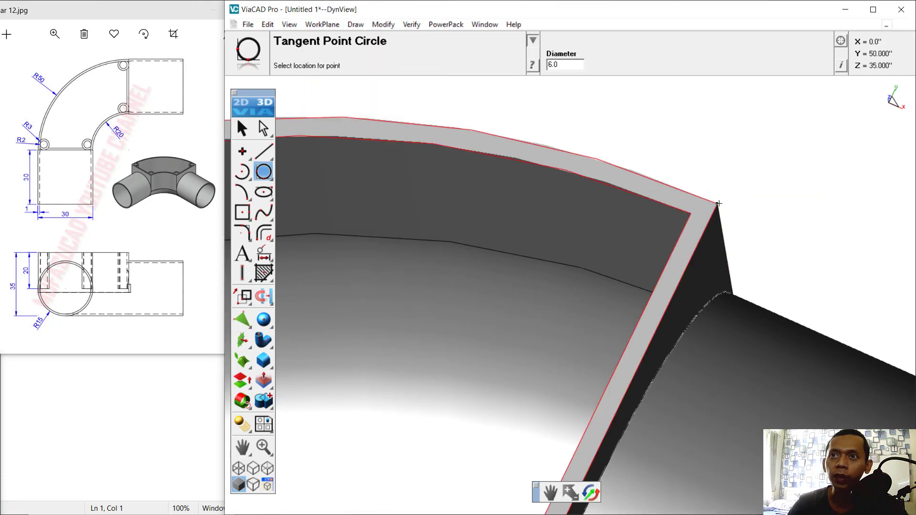
pyautogui.click(609, 165)
# - Draw a diameter 4 Center Point Circle concentric with the diameter 6 circle at the outer corner beside the Y-direction stub
pyautogui.scroll(-5, 568, 206)
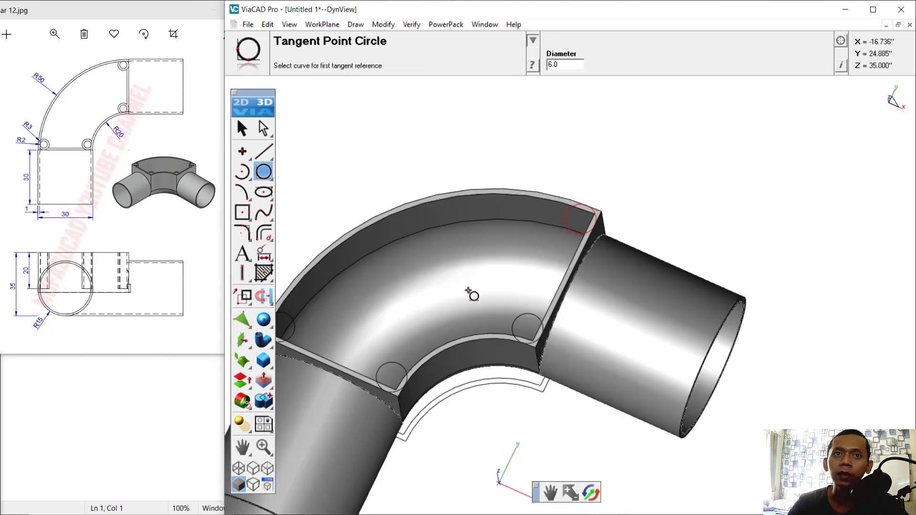
pyautogui.scroll(-4, 468, 290)
pyautogui.scroll(6, 389, 314)
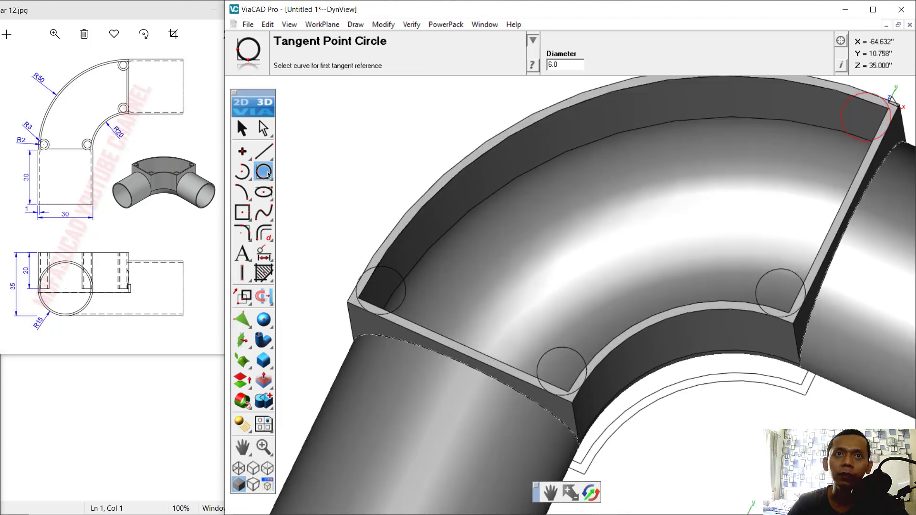
pyautogui.moveTo(265, 175); pyautogui.dragTo(301, 178)
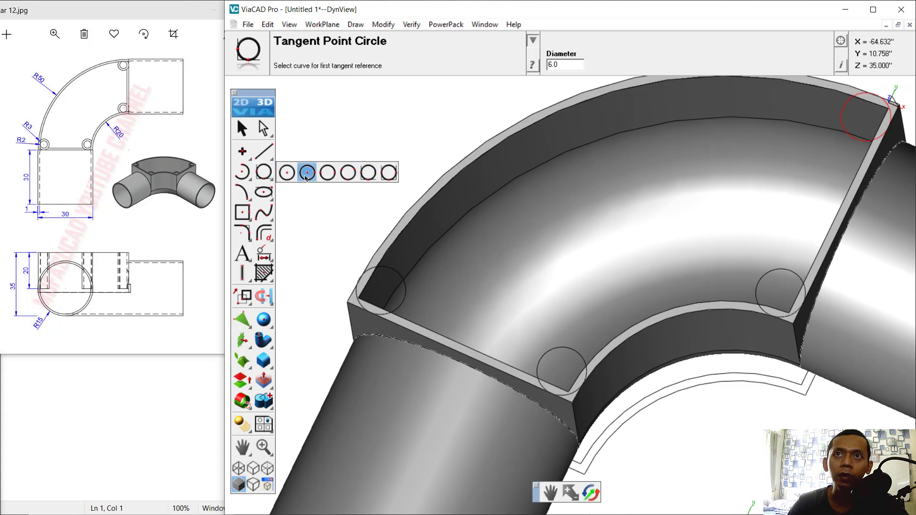
pyautogui.click(306, 178)
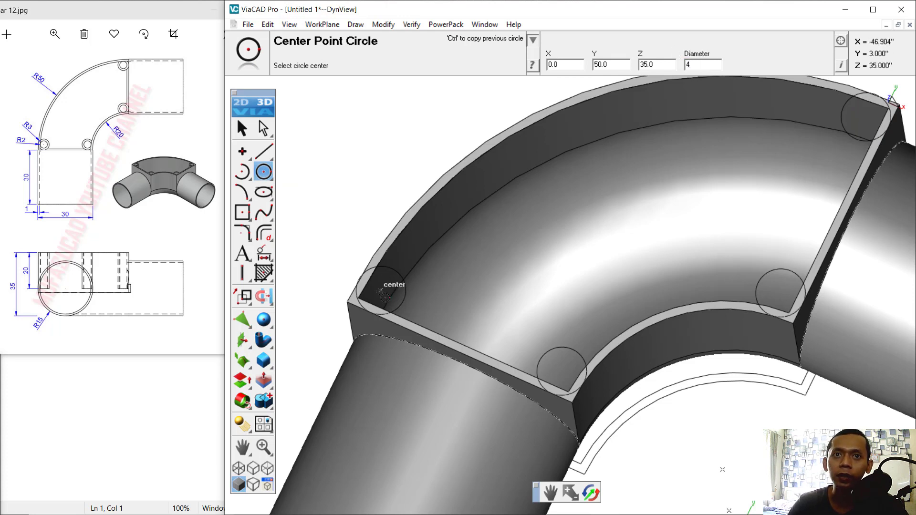
pyautogui.click(380, 290)
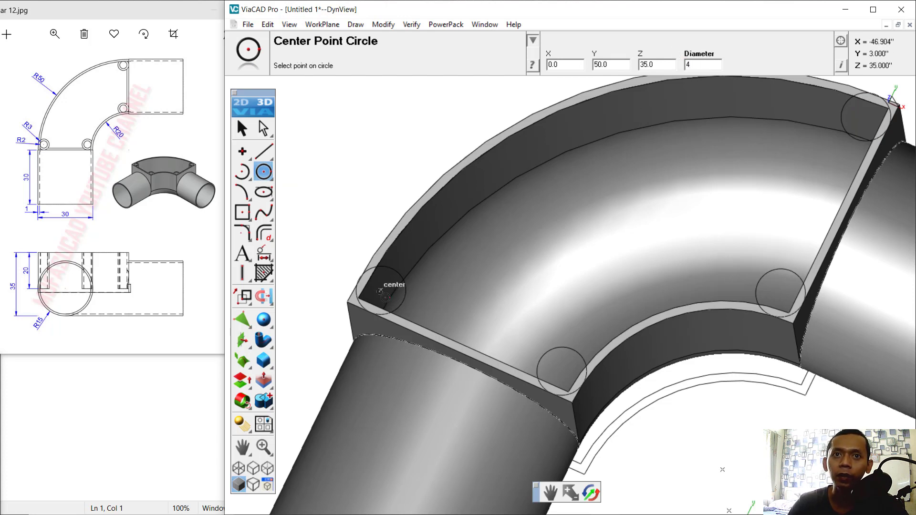
pyautogui.click(441, 289)
pyautogui.write('4')
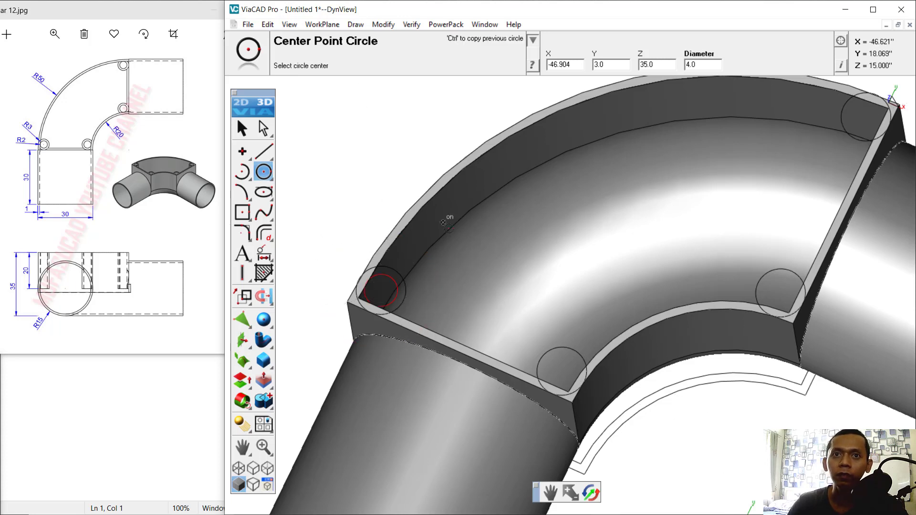
# - Draw a concentric diameter 4 circle inside the diameter 6 circle at the inner corner beside the Y-direction stub
pyautogui.click(563, 375)
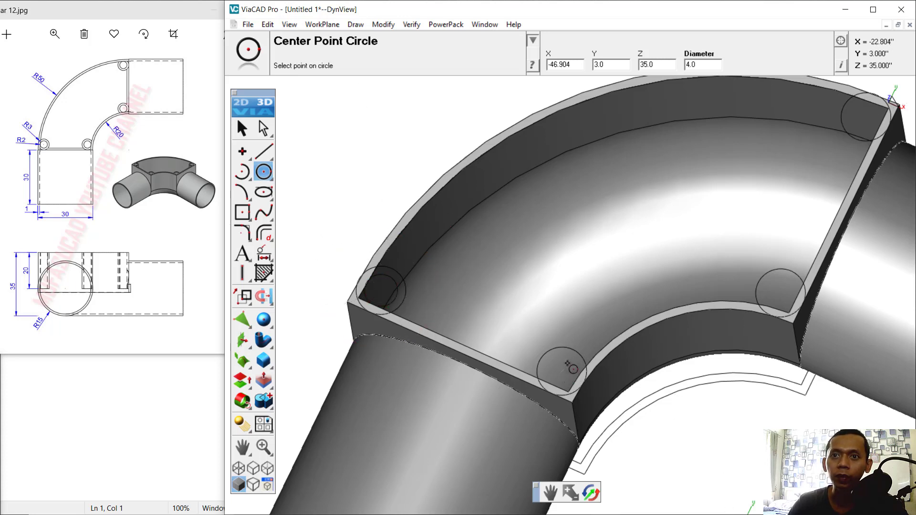
pyautogui.click(582, 335)
pyautogui.write('4')
pyautogui.press('Return')
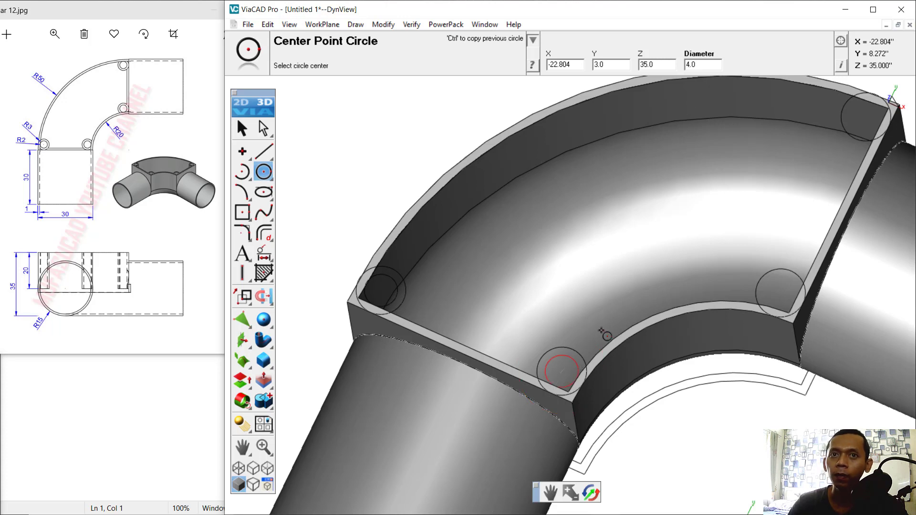
# - Draw concentric diameter 4 circles inside the diameter 6 circles at the inner and outer corners beside the X-direction stub
pyautogui.click(787, 297)
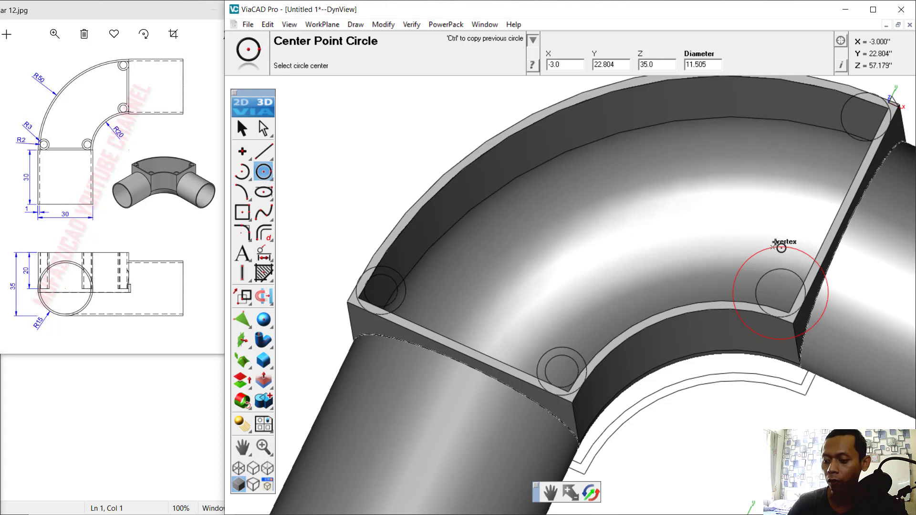
pyautogui.write('4')
pyautogui.press('Return')
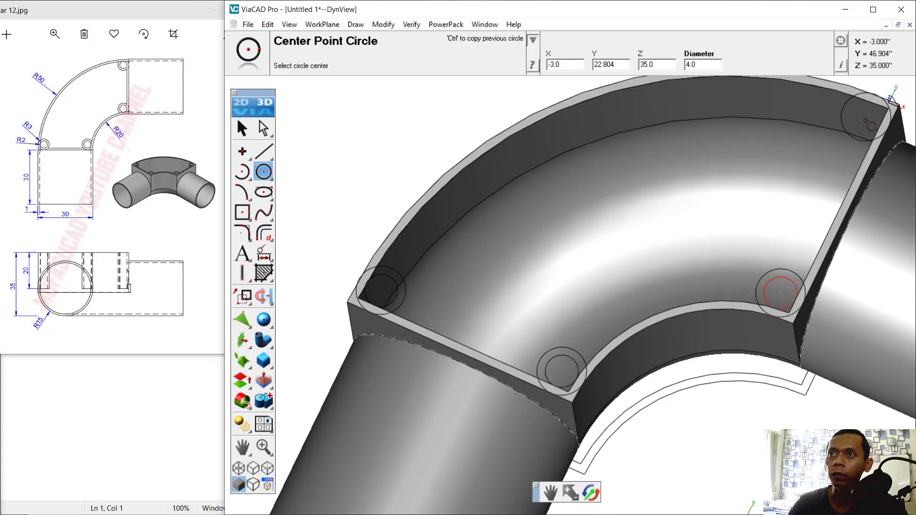
pyautogui.click(865, 117)
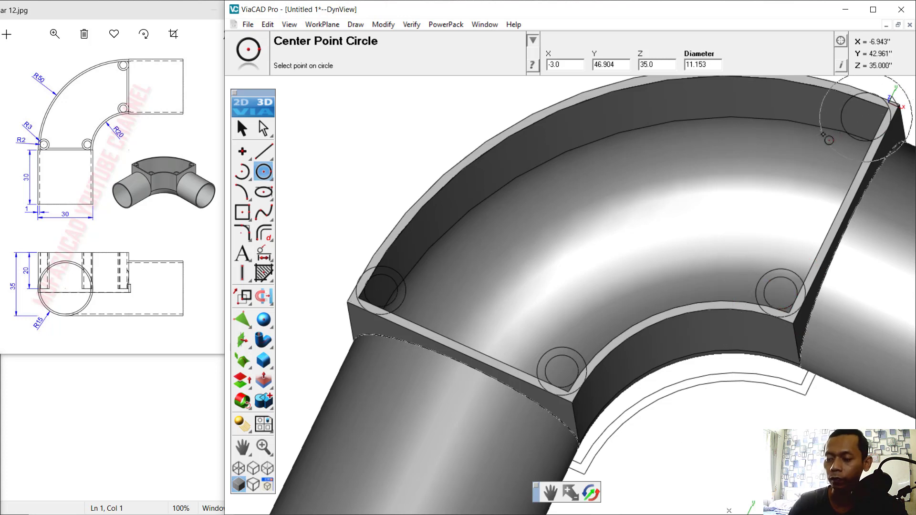
pyautogui.write('4')
pyautogui.press('Return')
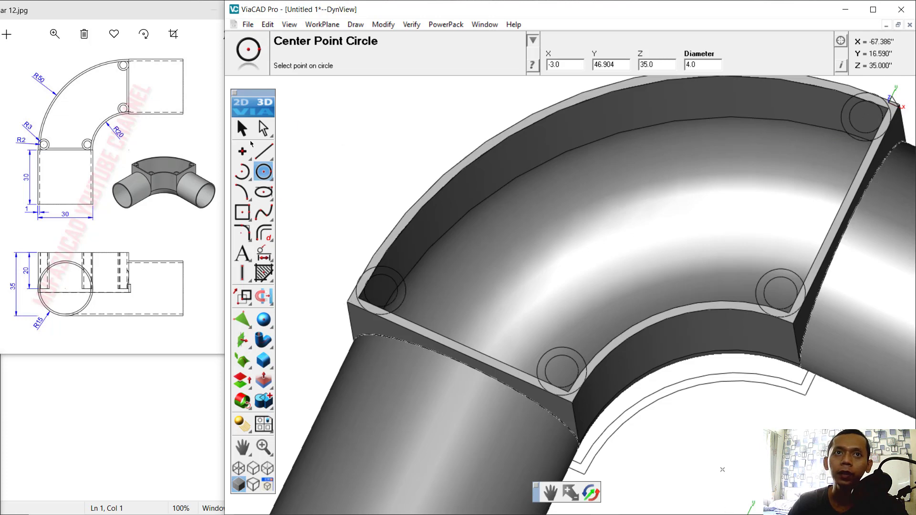
pyautogui.click(242, 133)
# - Push/Pull the ring regions at the outer and inner corners beside the Y-direction stub 20 down into the box
pyautogui.moveTo(368, 227); pyautogui.dragTo(376, 181, button='middle')
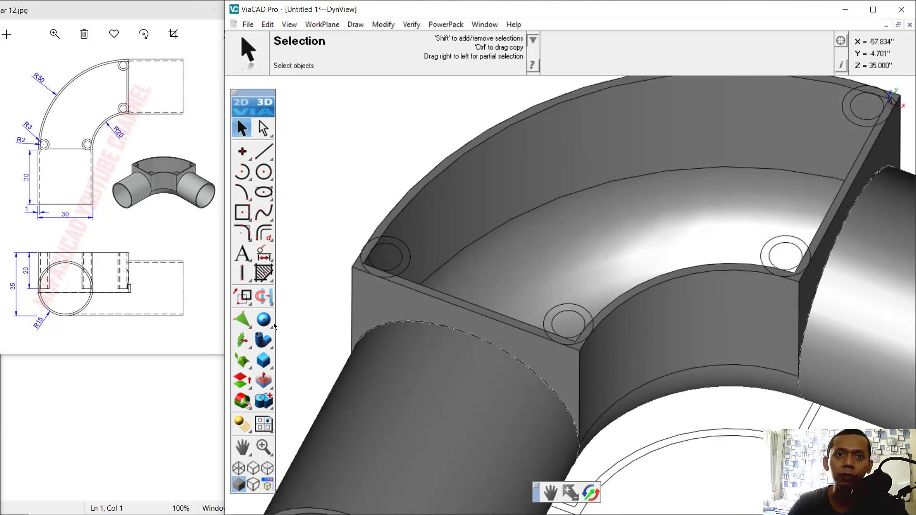
pyautogui.click(263, 381)
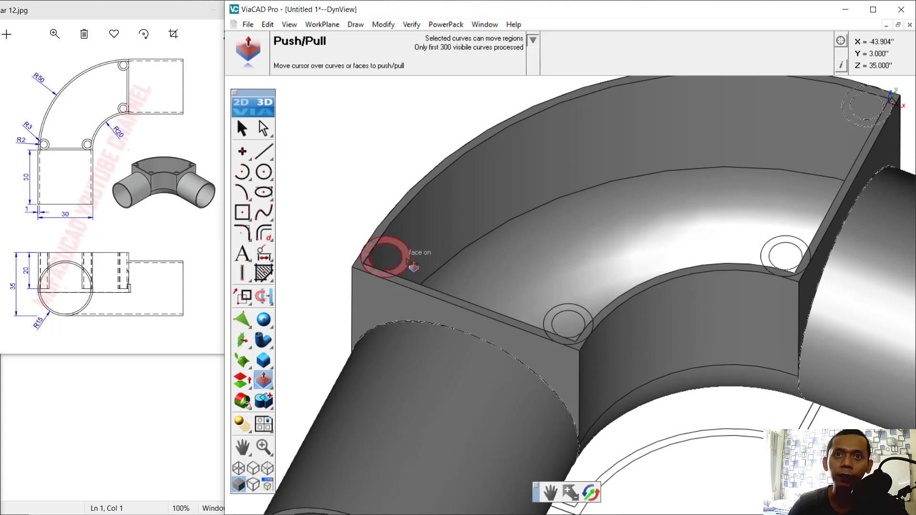
pyautogui.moveTo(406, 260); pyautogui.dragTo(408, 288)
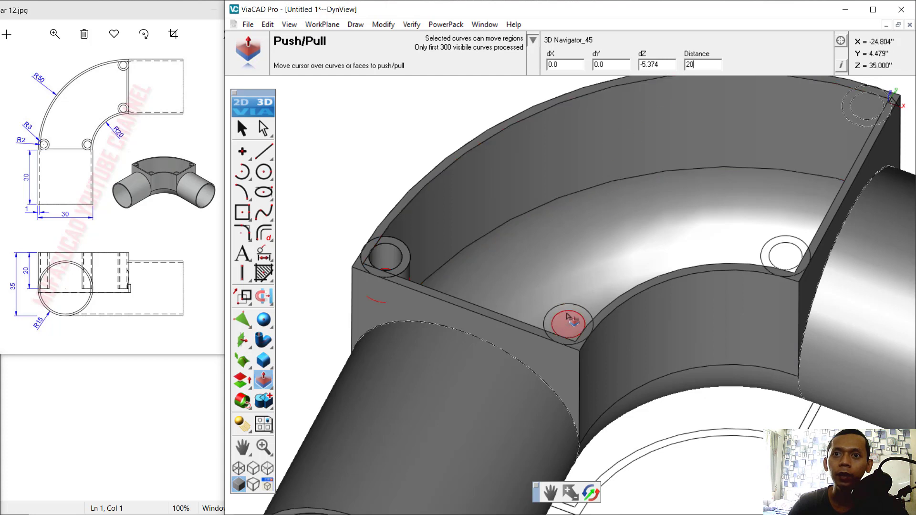
pyautogui.moveTo(574, 311); pyautogui.dragTo(618, 340)
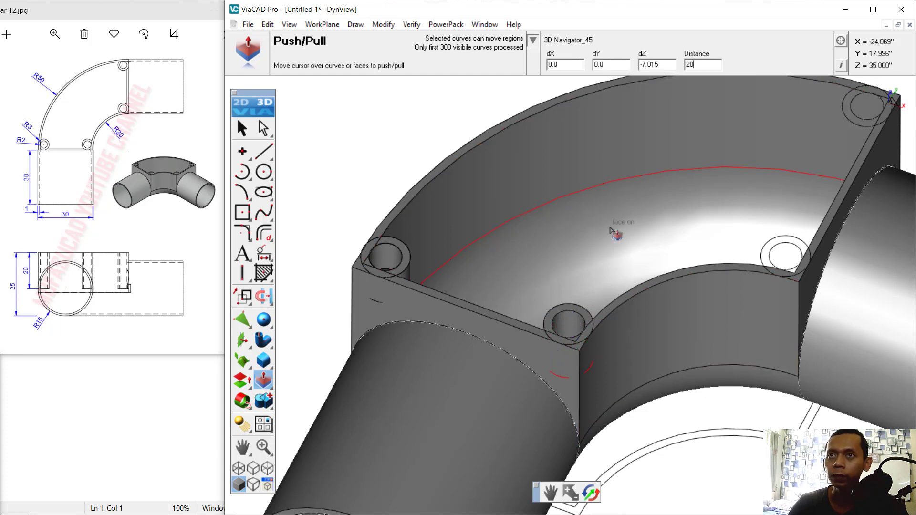
pyautogui.write('20')
pyautogui.press('Return')
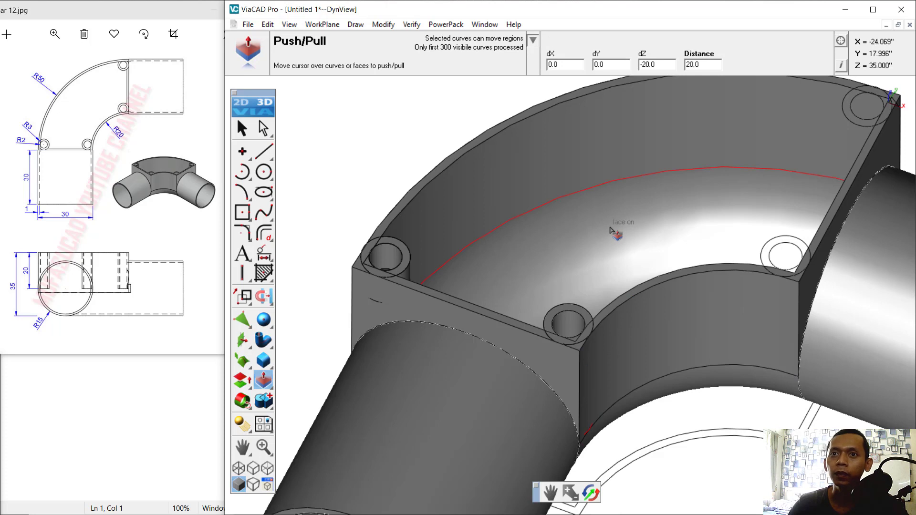
# - Push/Pull the ring regions at the inner and outer corners beside the X-direction stub 20 down into the box
pyautogui.click(781, 245)
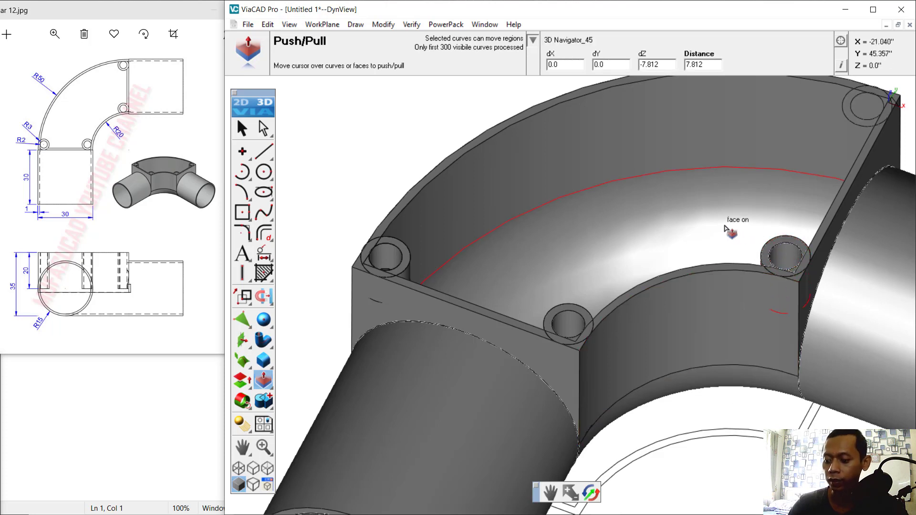
pyautogui.write('20')
pyautogui.press('Return')
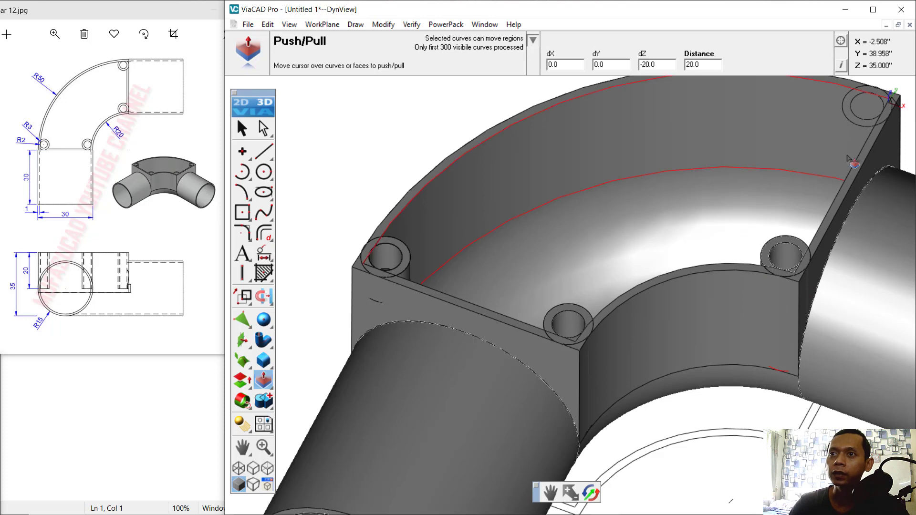
pyautogui.click(859, 125)
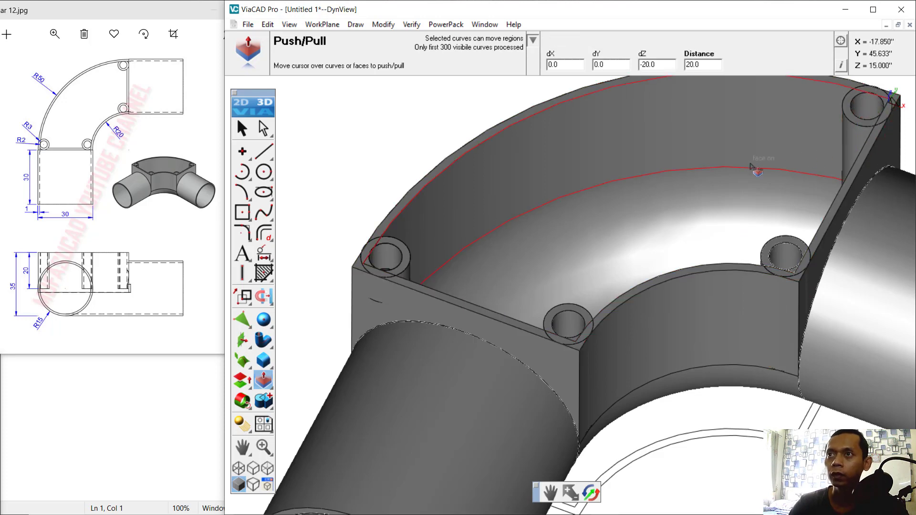
pyautogui.scroll(-1, 704, 204)
pyautogui.scroll(-1, 703, 204)
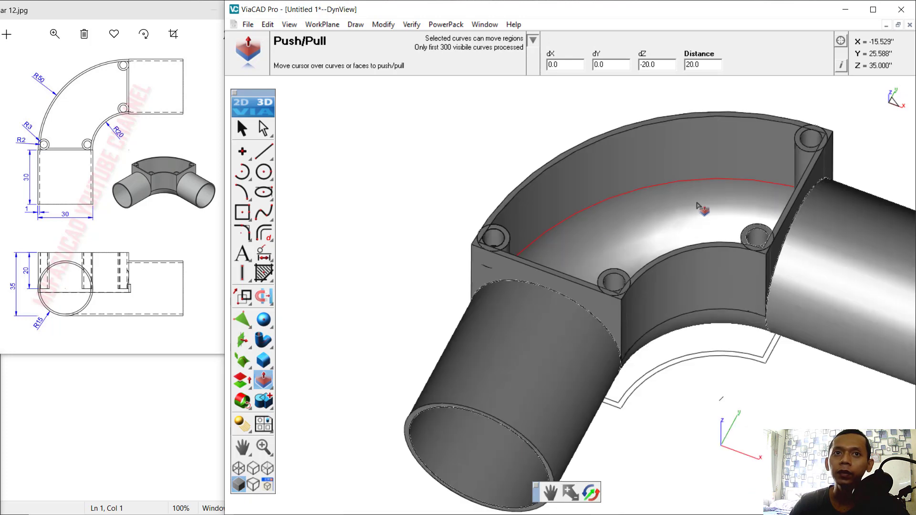
# - Join the four hollow corner bosses to the elbow box body with Add Solid and check the result from a lower angle
pyautogui.click(263, 400)
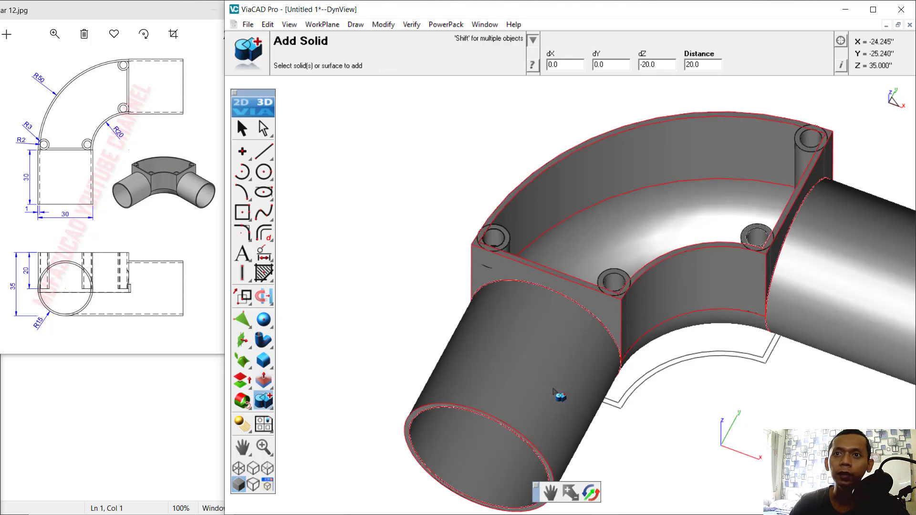
pyautogui.click(616, 285)
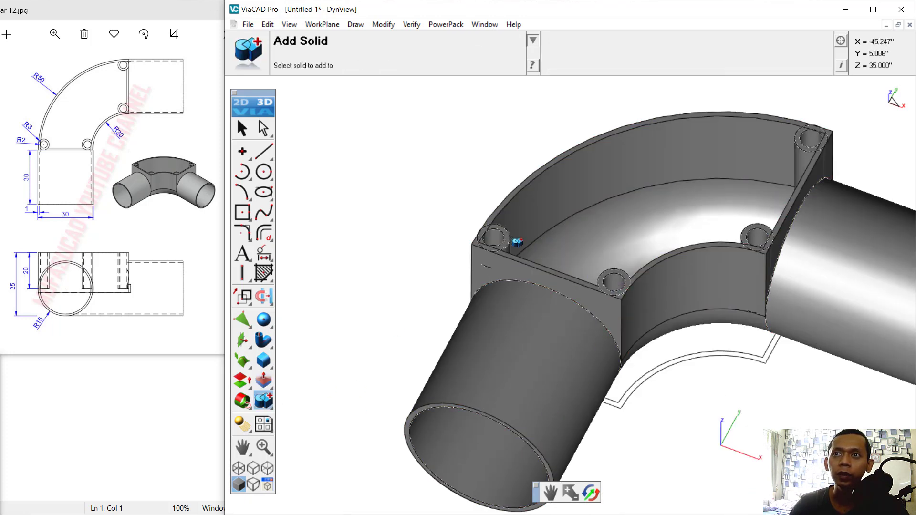
pyautogui.scroll(-2, 769, 339)
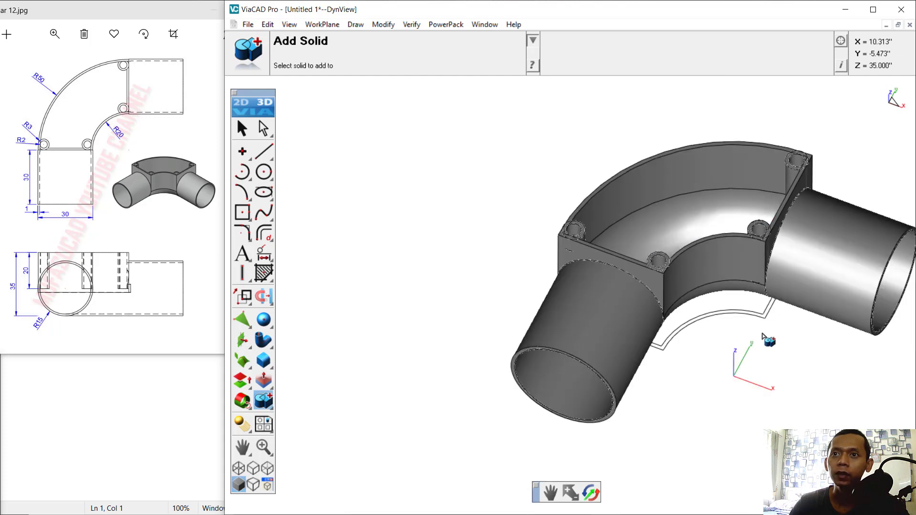
pyautogui.scroll(-2, 768, 339)
pyautogui.moveTo(679, 265); pyautogui.dragTo(605, 276, button='middle')
pyautogui.scroll(2, 795, 222)
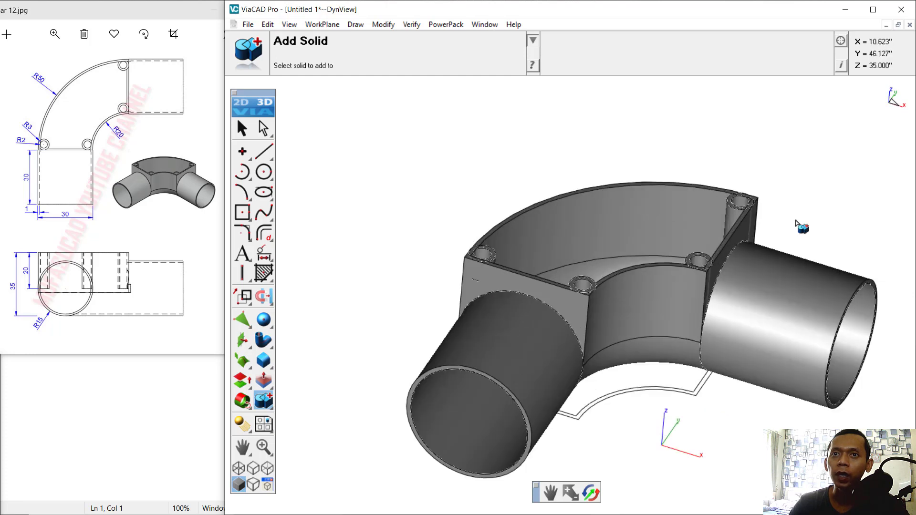